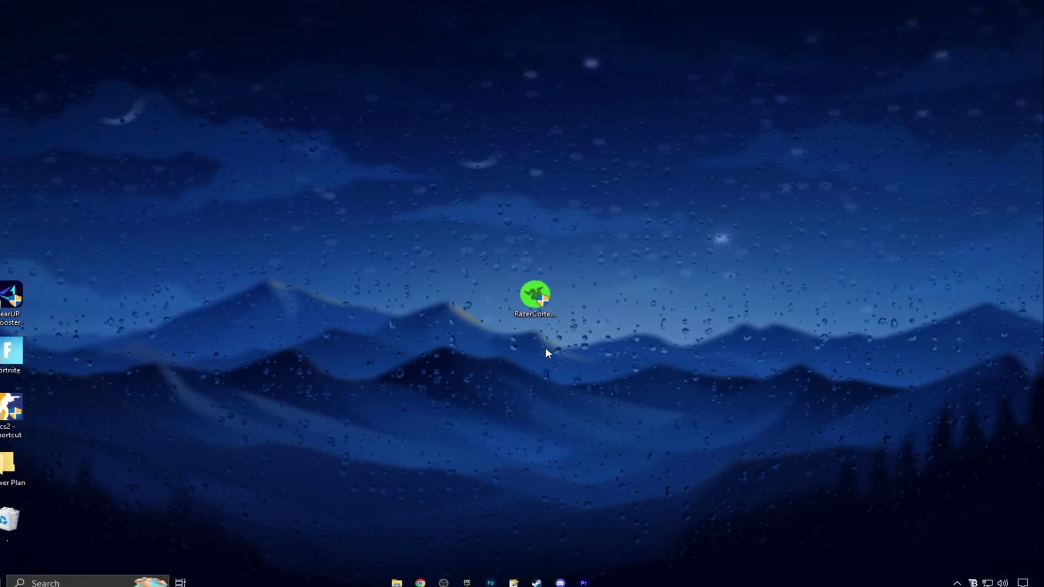
Install Razer Cortex from its installer, approving the UAC prompt and declining Razer Axon.
double_click(535, 296)
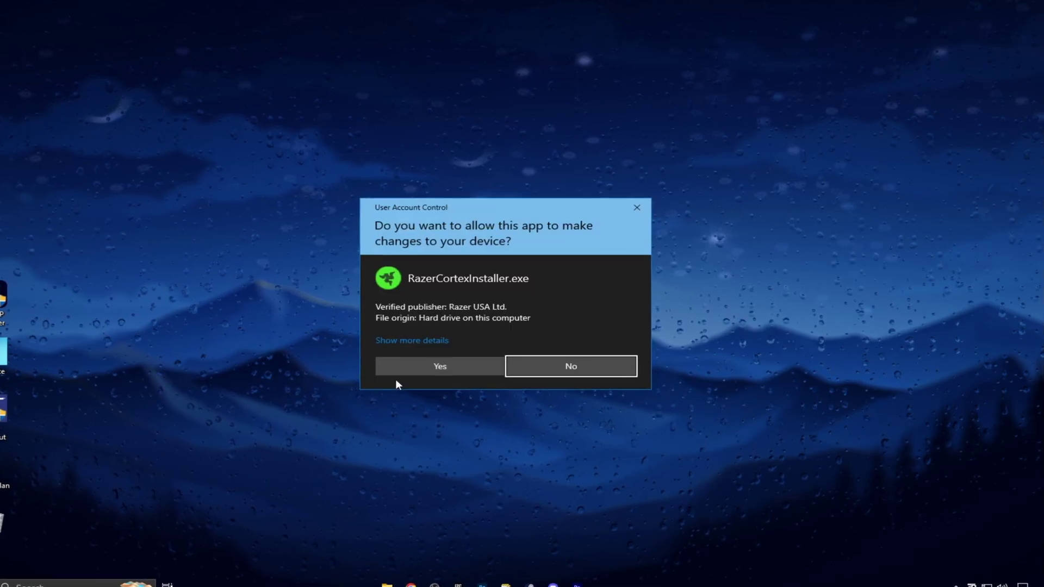
click(419, 367)
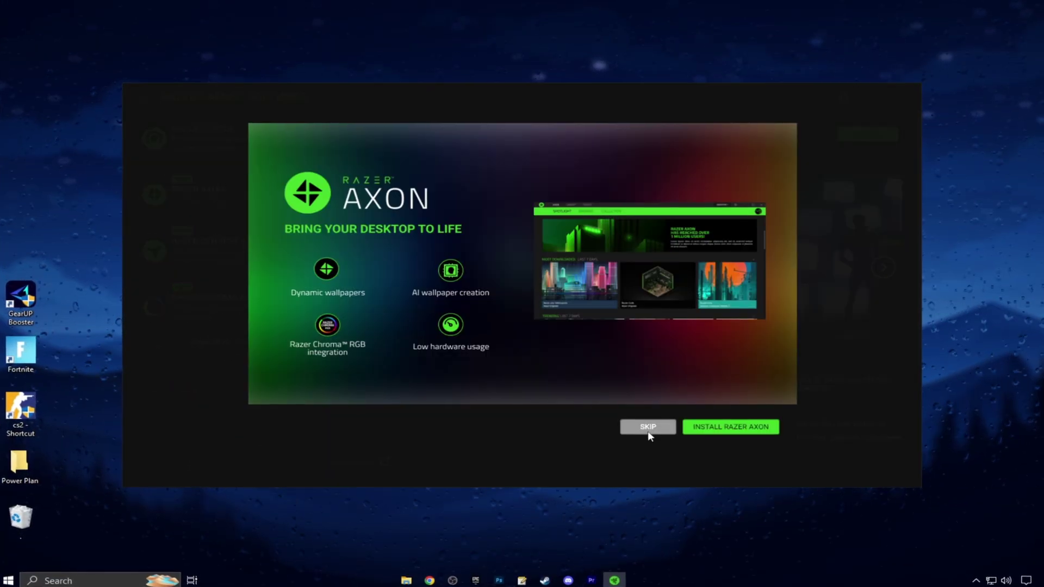
click(648, 430)
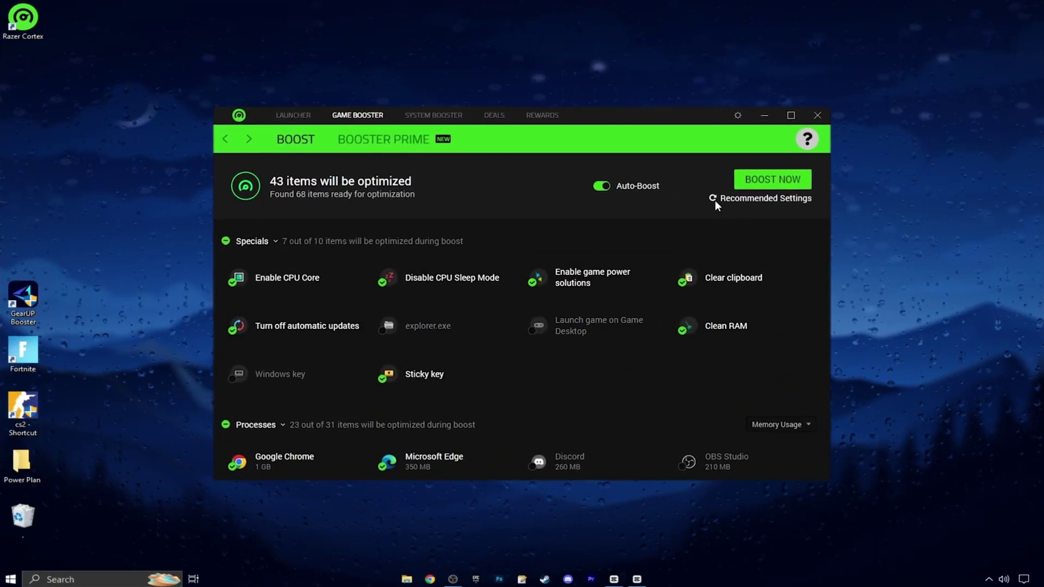
Apply Recommended Settings and also enable CPU Core, bringing the boost to 19 items.
click(778, 198)
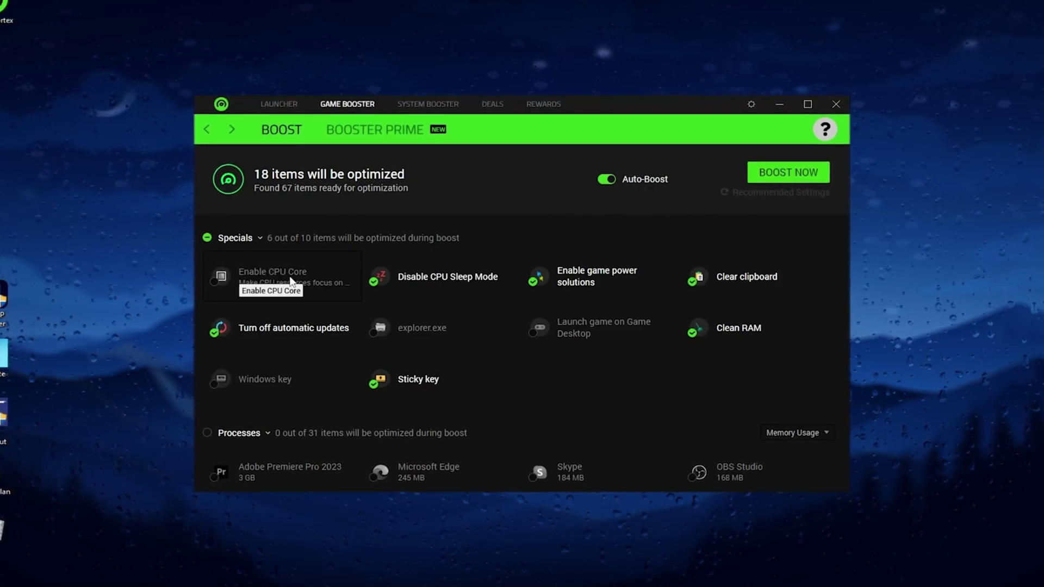
click(215, 281)
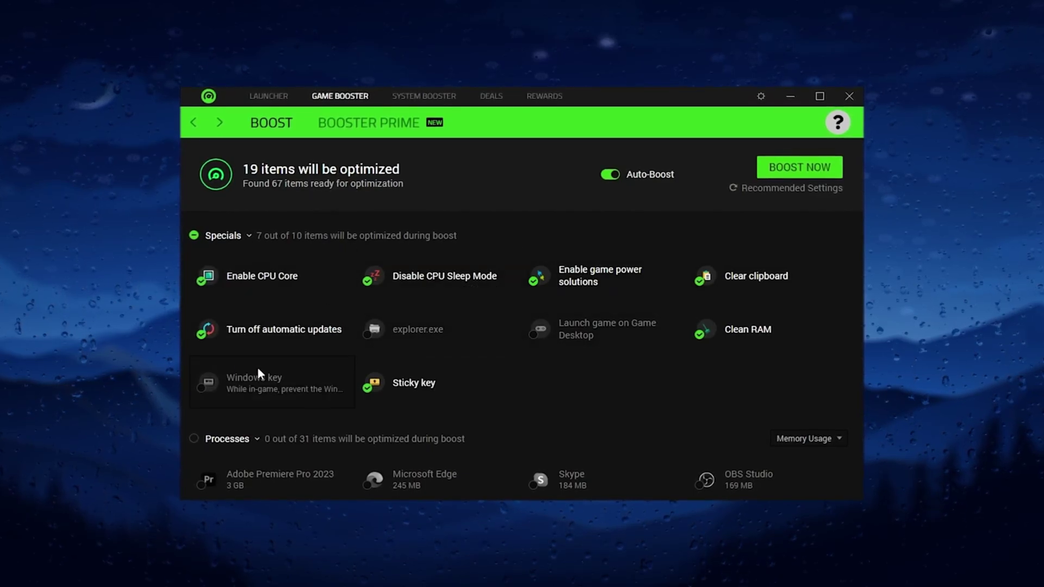
Include all 31 processes in the boost list.
scroll(283, 353, down, 2)
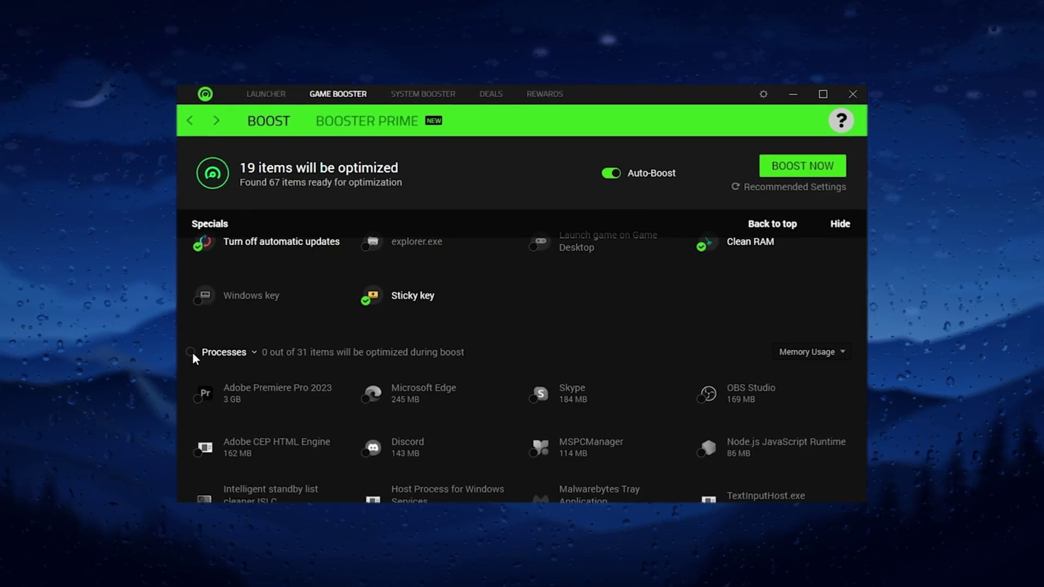
click(190, 352)
scroll(481, 321, down, 2)
scroll(504, 322, up, 1)
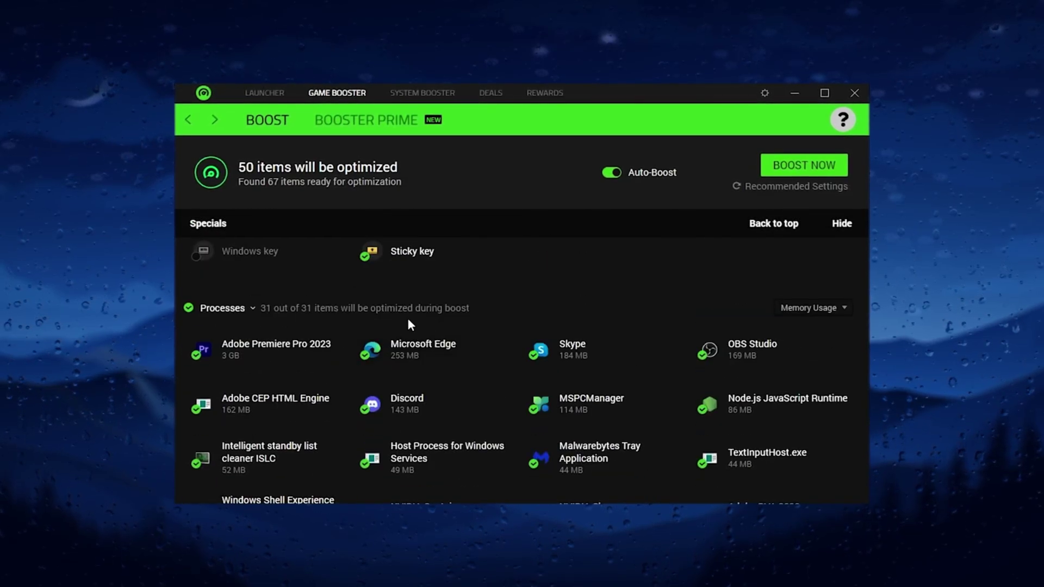
mouse_move(309, 326)
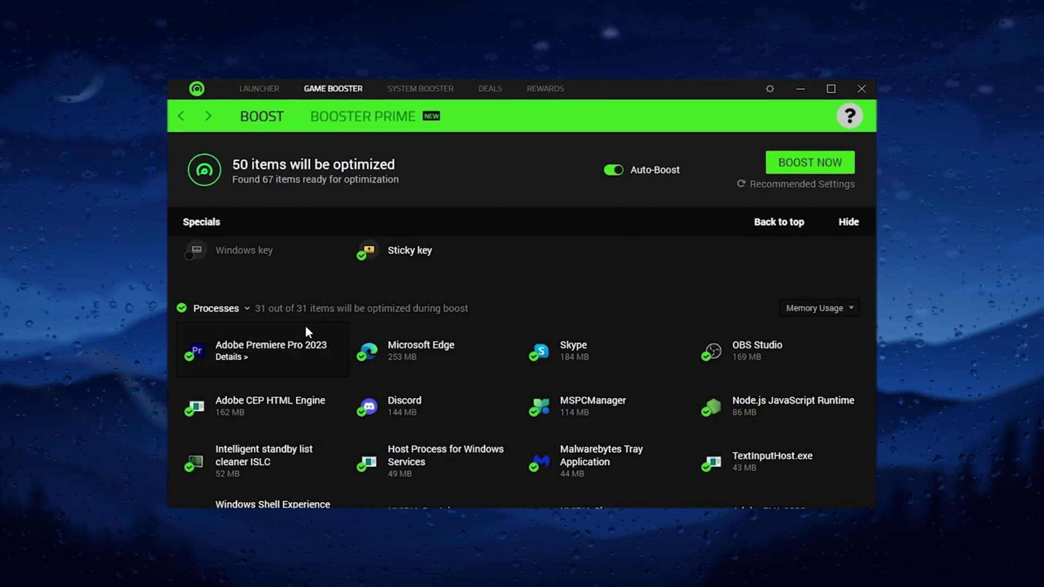
scroll(472, 403, down, 1)
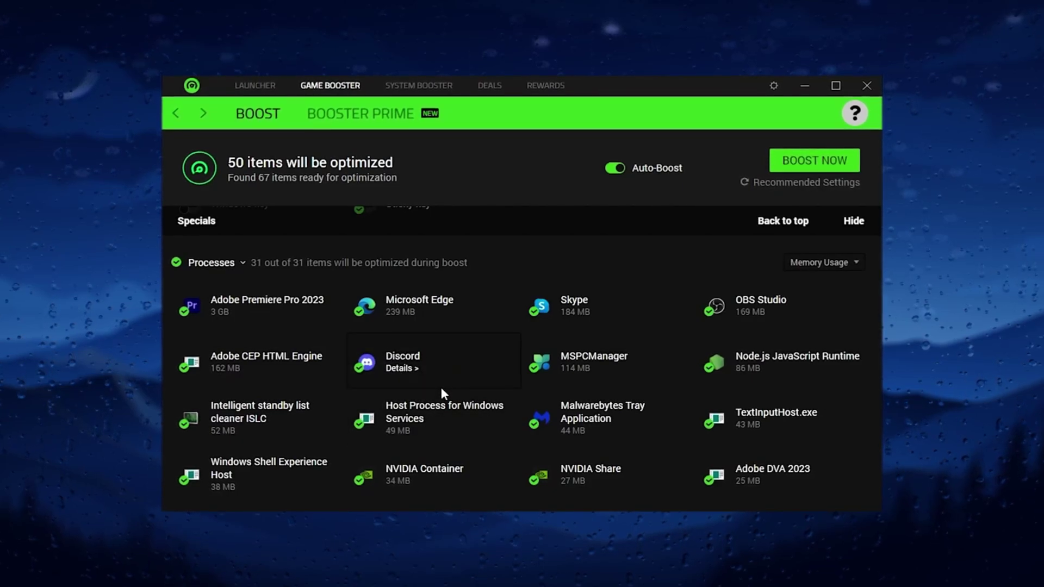
scroll(500, 381, down, 4)
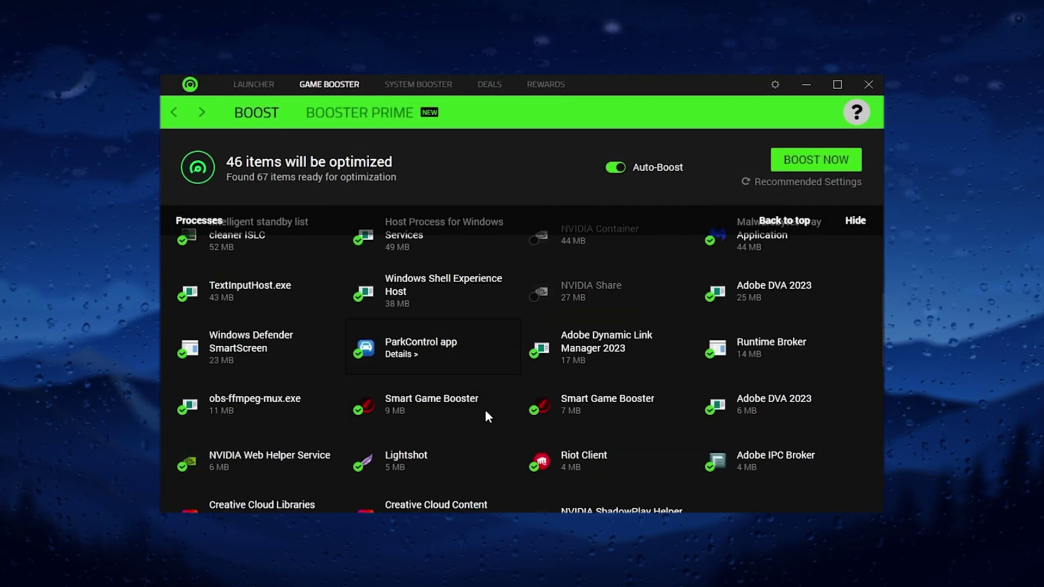
scroll(486, 416, down, 2)
Exclude NVIDIA Web Helper, ShadowPlay Helper, Riot Client, Host Process and Shell Experience Host from the boost.
click(303, 361)
click(623, 425)
click(602, 423)
scroll(602, 423, up, 1)
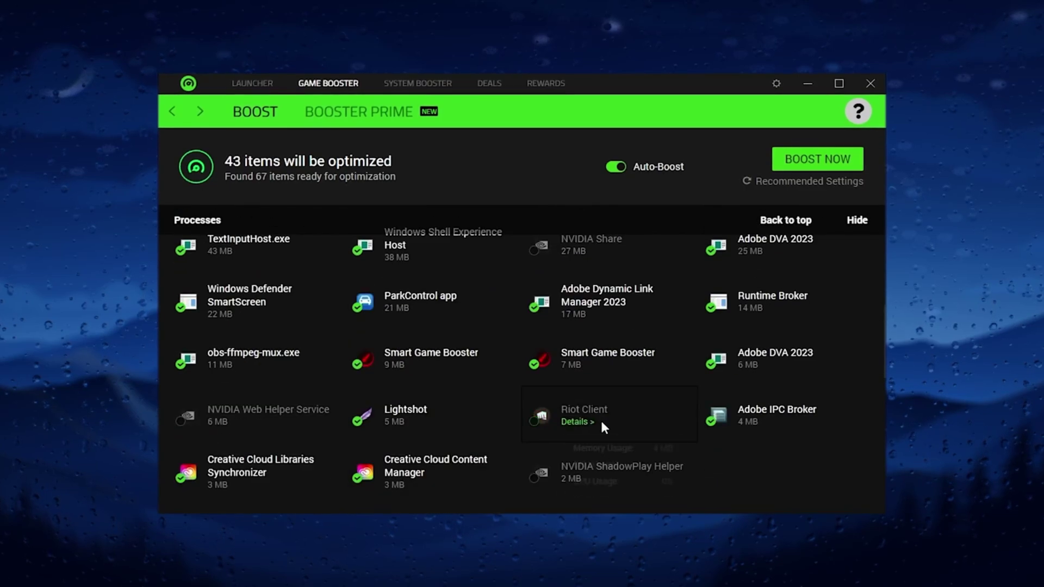
scroll(401, 419, up, 4)
click(482, 390)
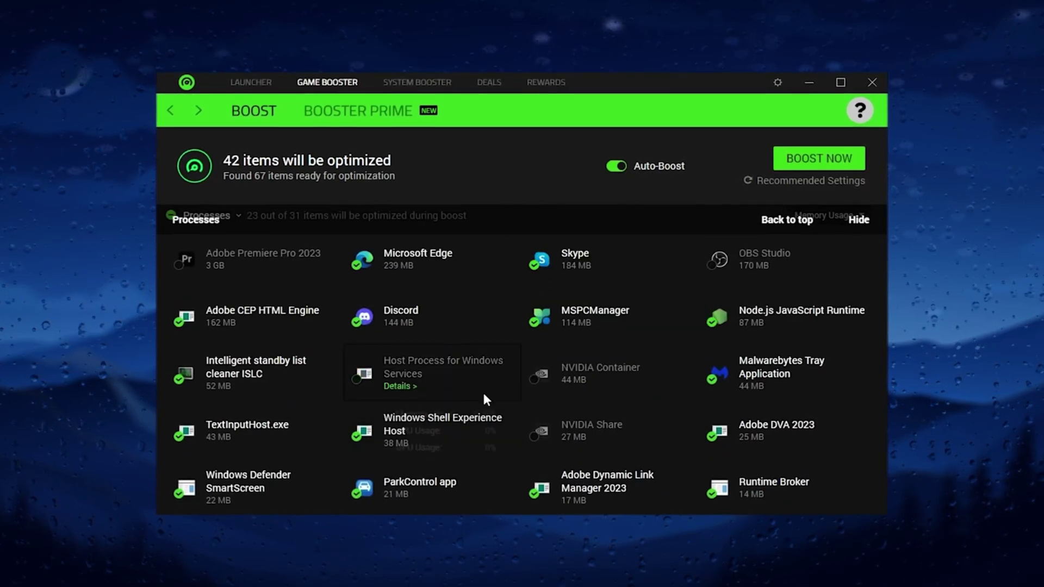
click(456, 423)
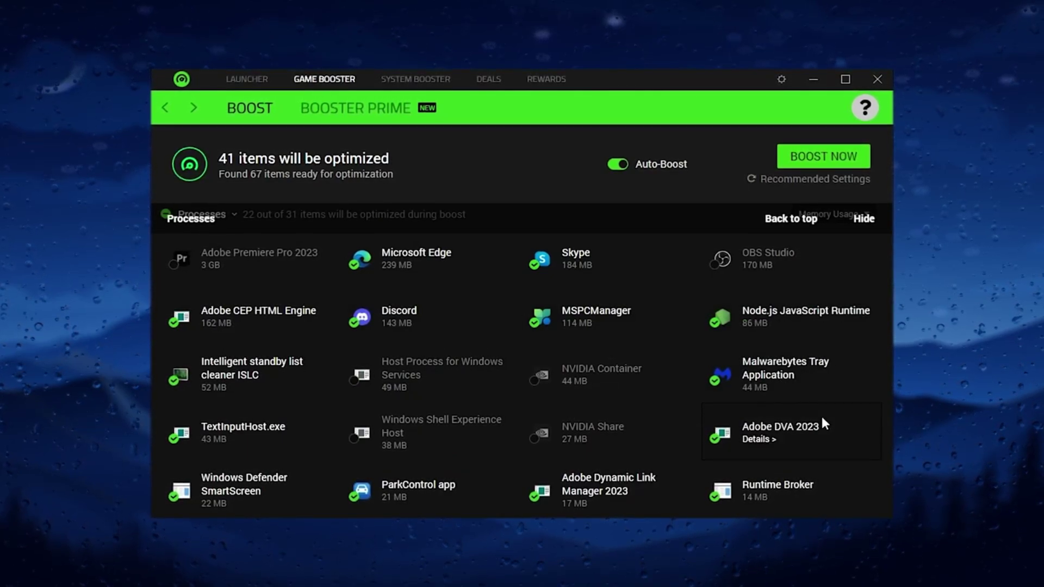
scroll(364, 422, down, 2)
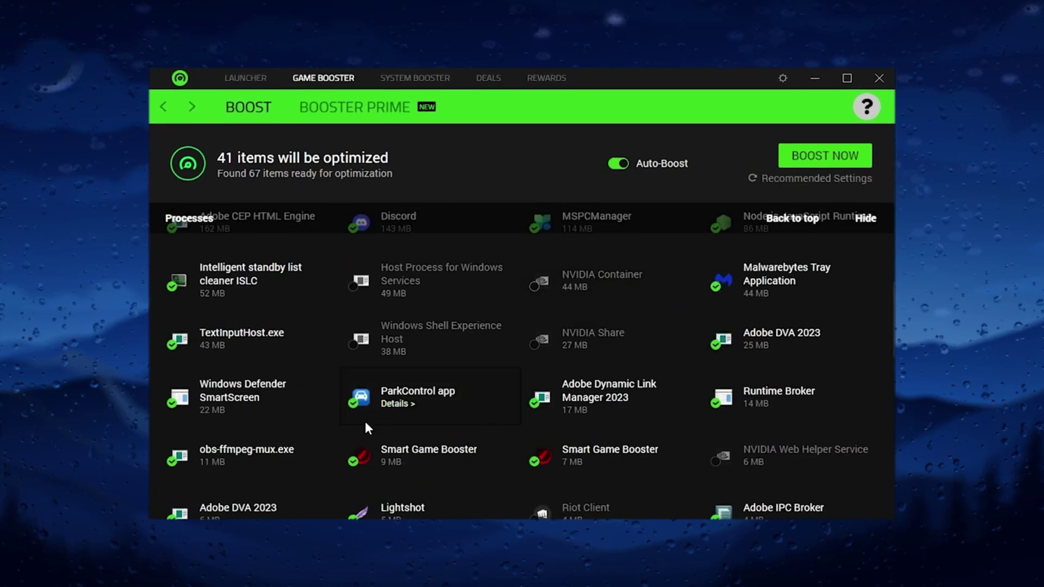
scroll(570, 396, down, 1)
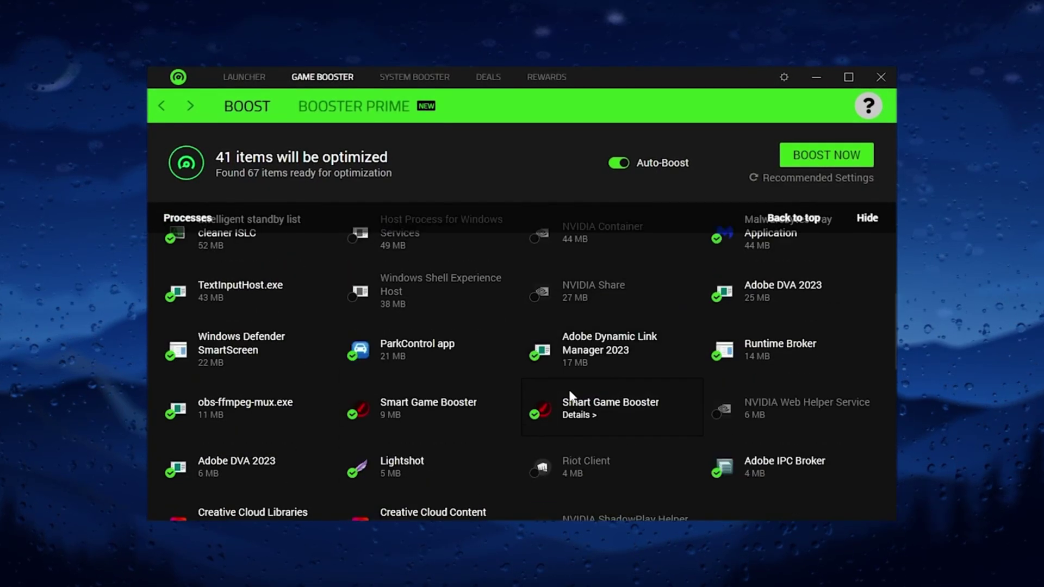
scroll(570, 396, down, 1)
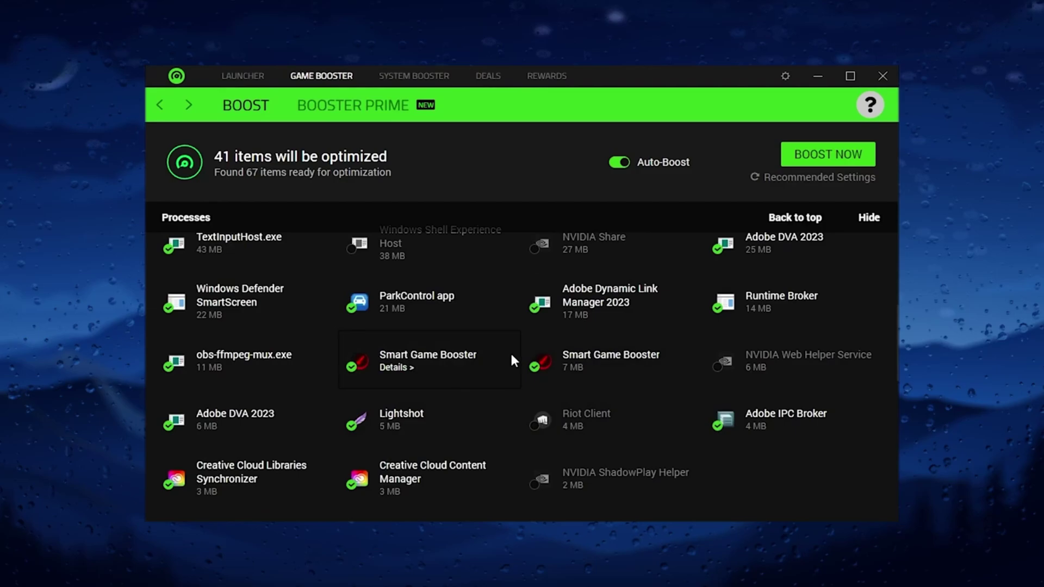
mouse_move(465, 361)
scroll(465, 361, down, 4)
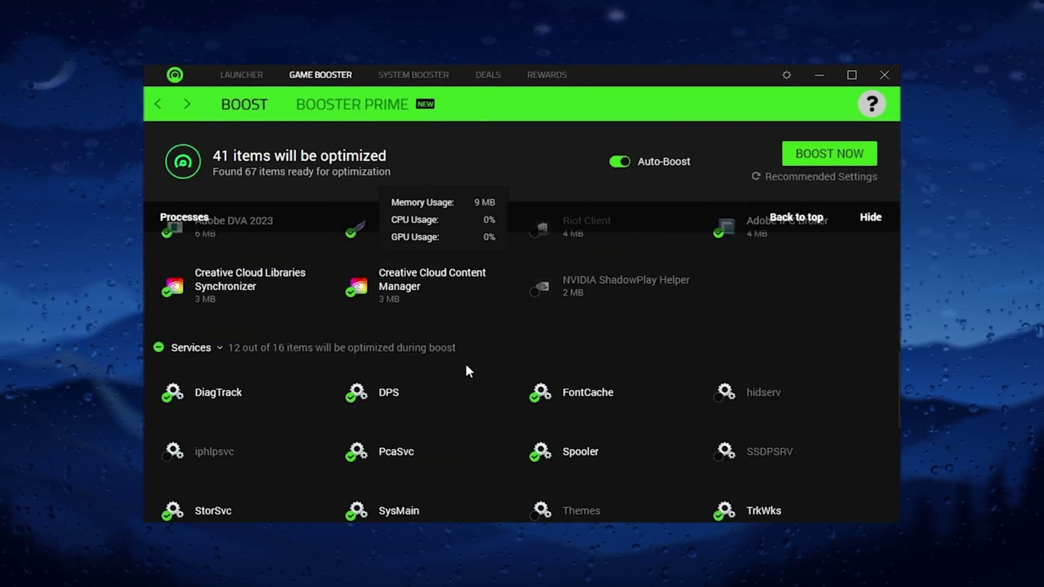
Scroll down through the Services list before boosting.
scroll(464, 361, down, 1)
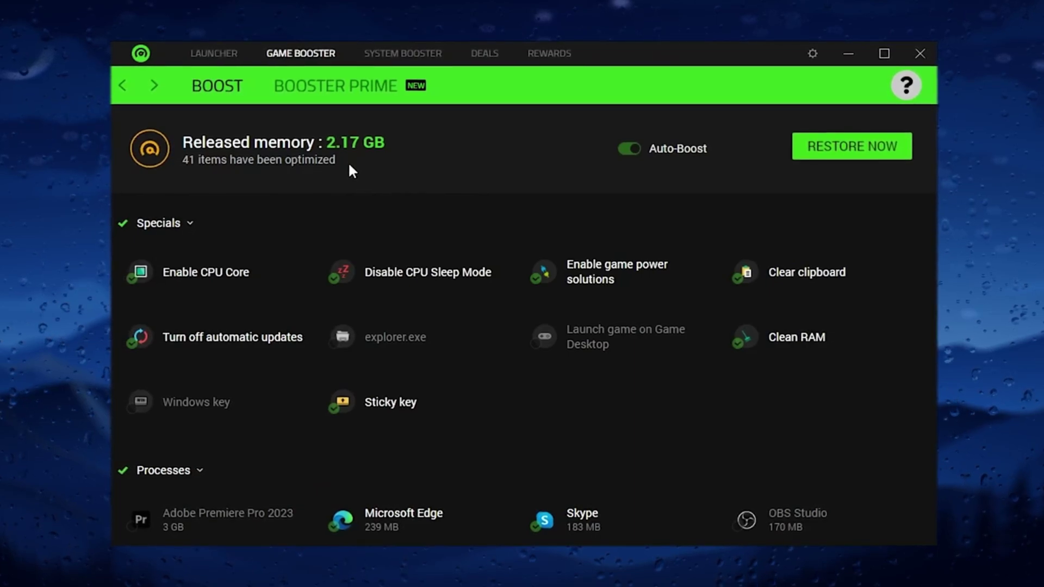
Scan with System Clean and remove the 4.79 GB of junk files found.
click(386, 51)
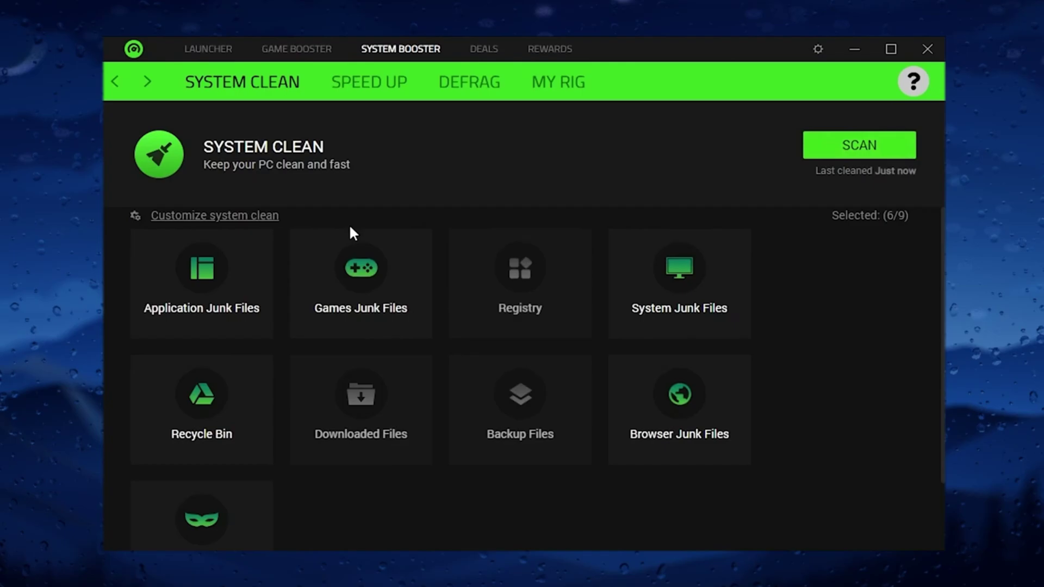
click(847, 150)
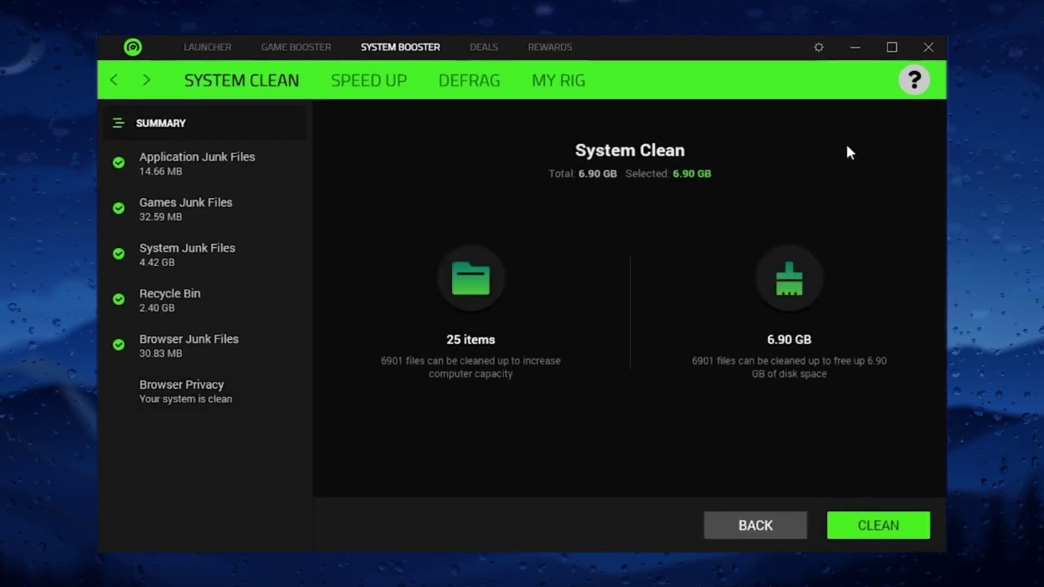
click(886, 526)
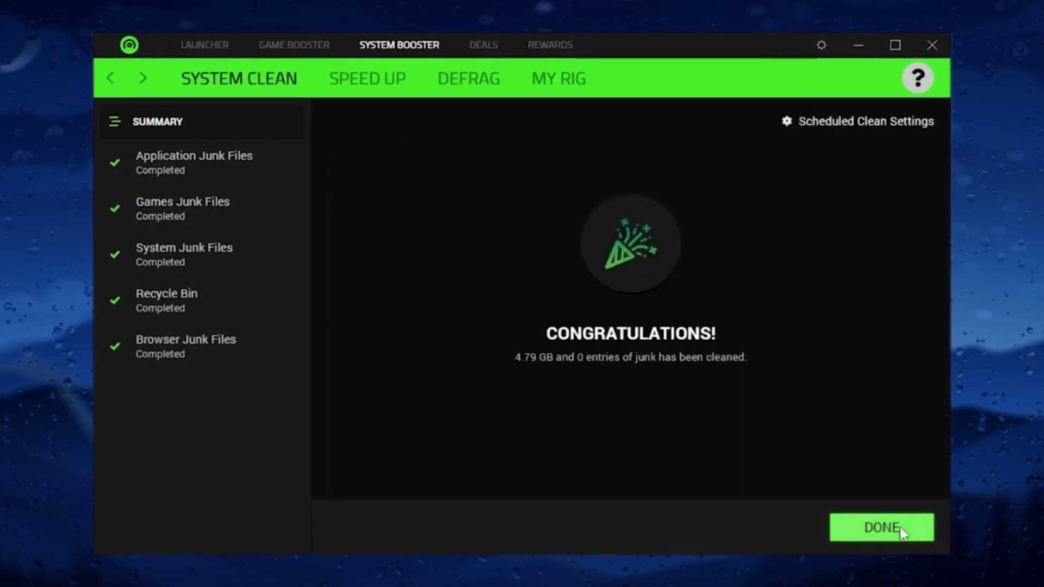
click(896, 525)
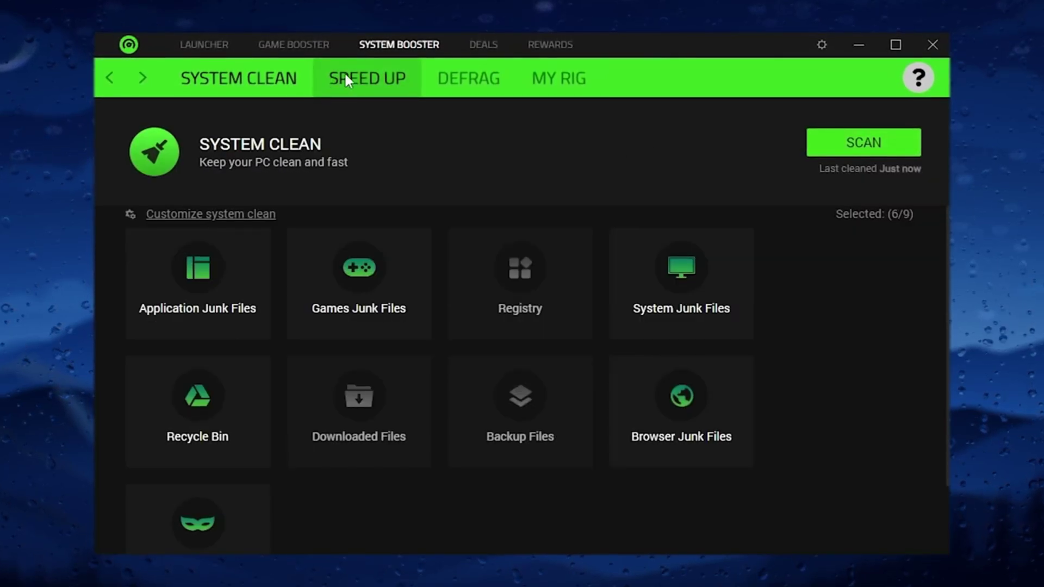
Optimize all 63 items on the Speed Up page.
click(380, 80)
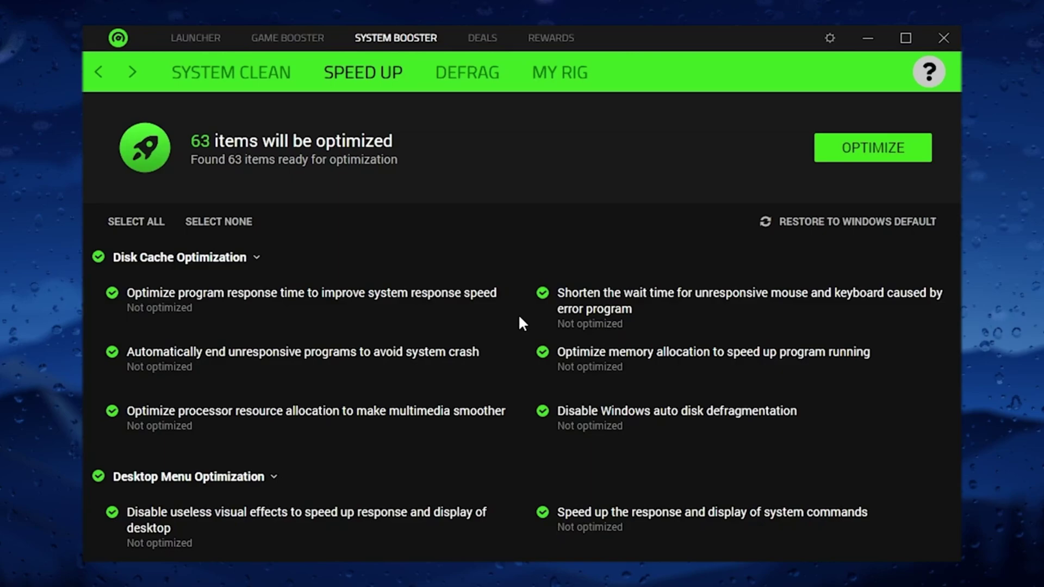
click(852, 156)
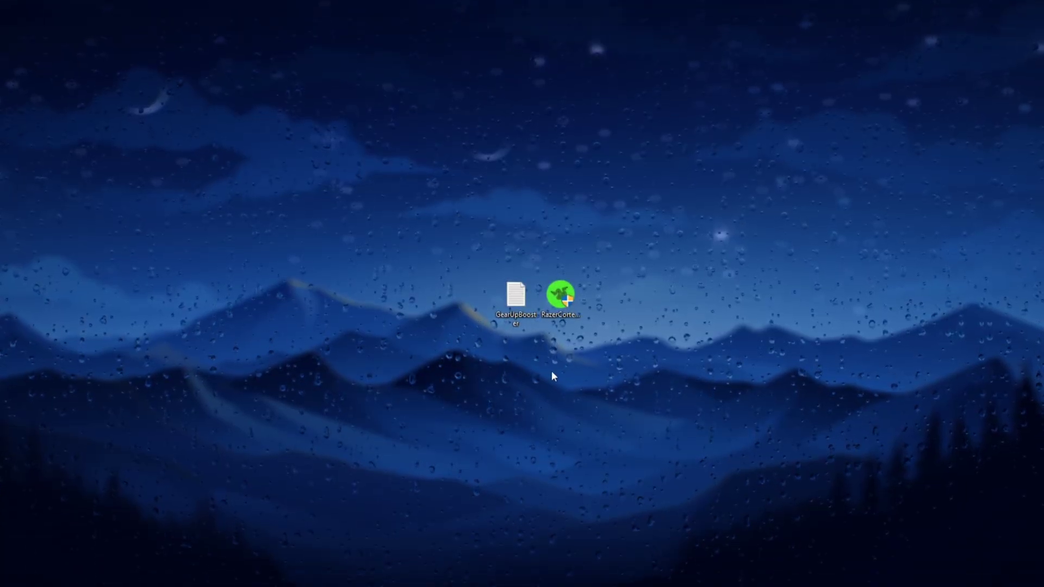
Open GearUpBooster.txt in Notepad and copy its gearupbooster.com link.
double_click(516, 297)
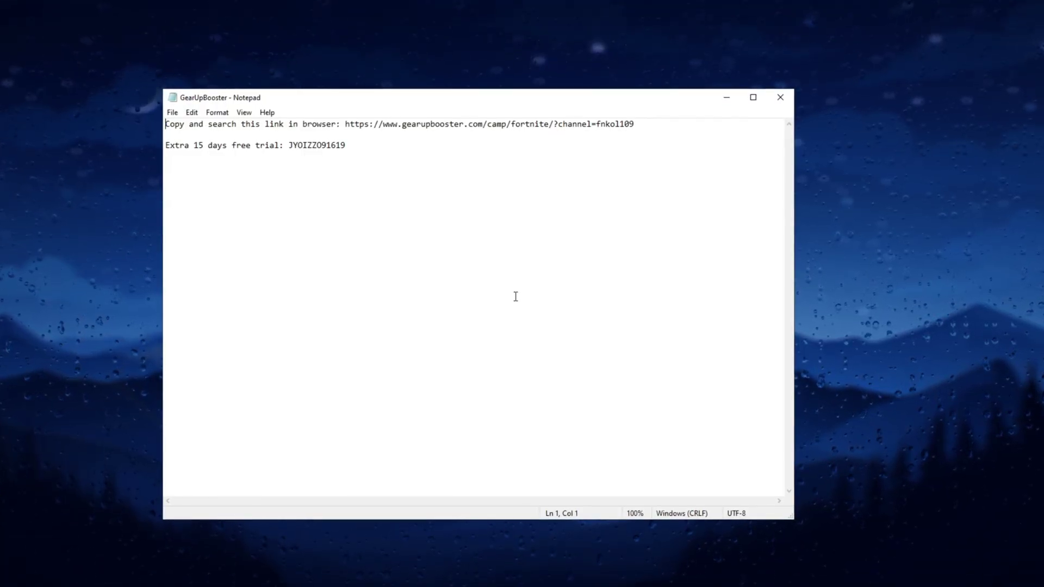
drag(642, 123, 344, 123)
right_click(443, 123)
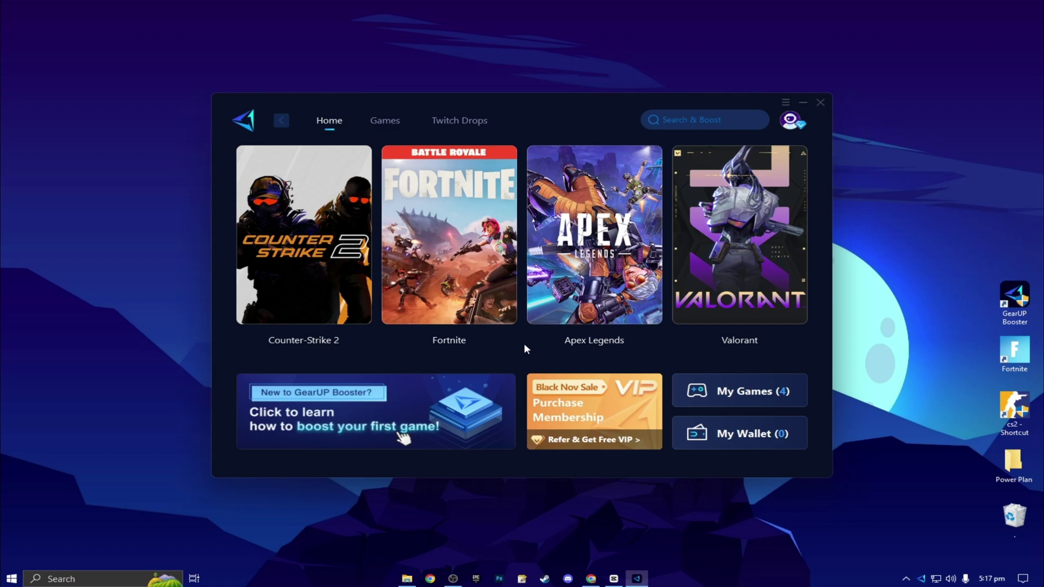
Browse the Shooting, Action and Racing game categories, then boost Fortnite from Home.
click(386, 124)
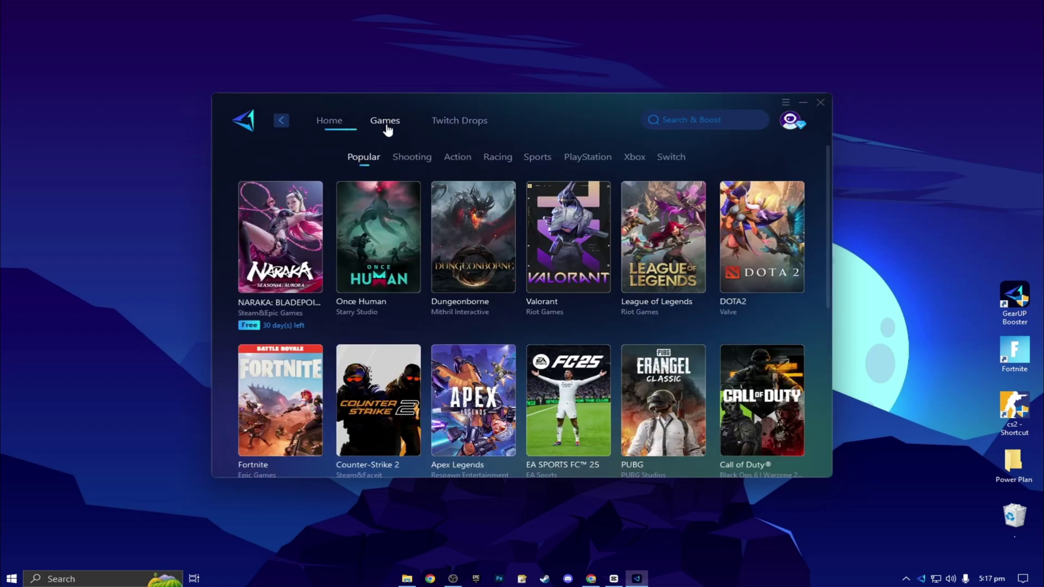
click(412, 162)
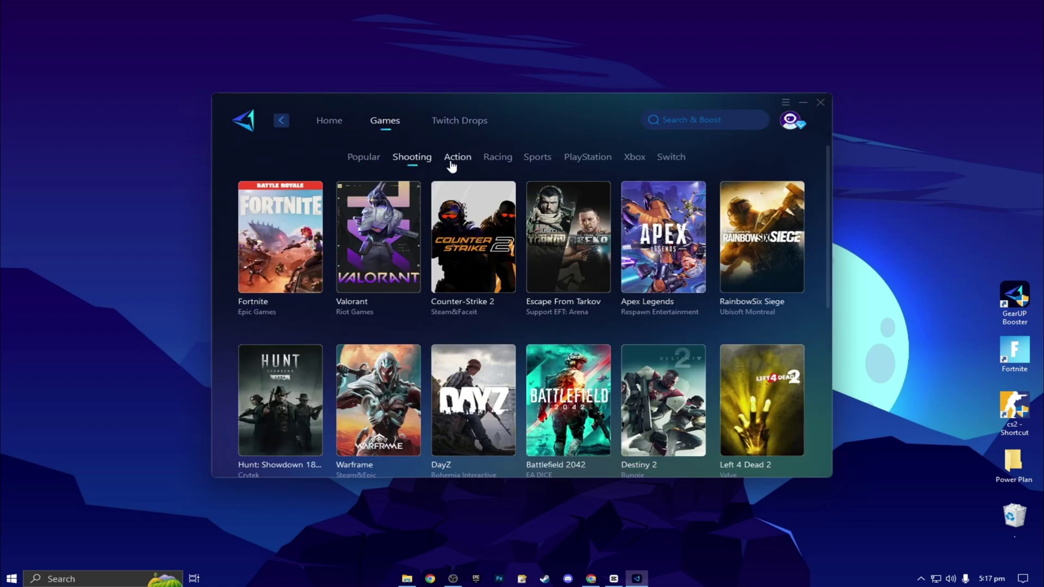
click(460, 162)
click(491, 162)
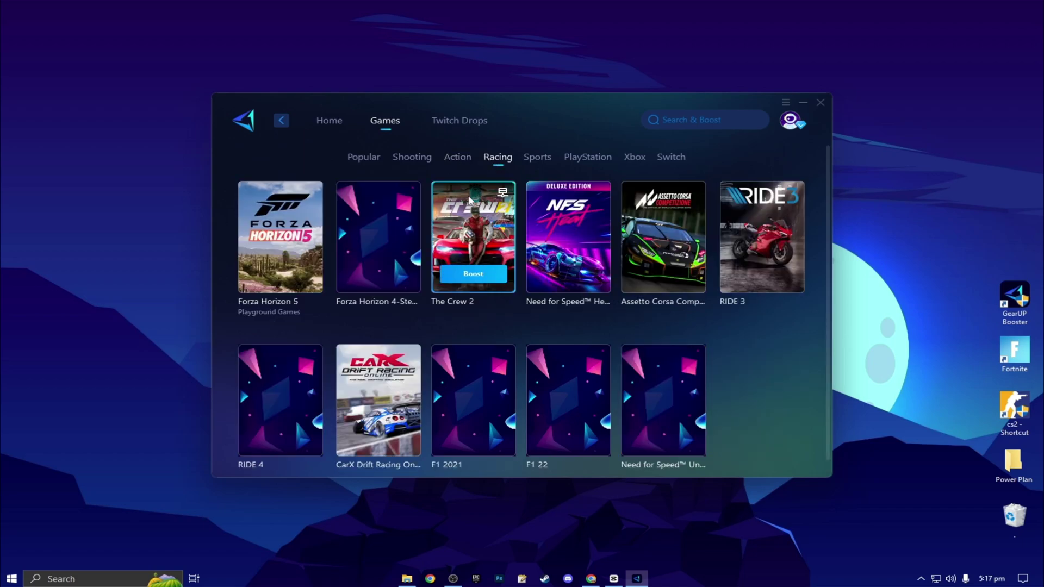
click(329, 122)
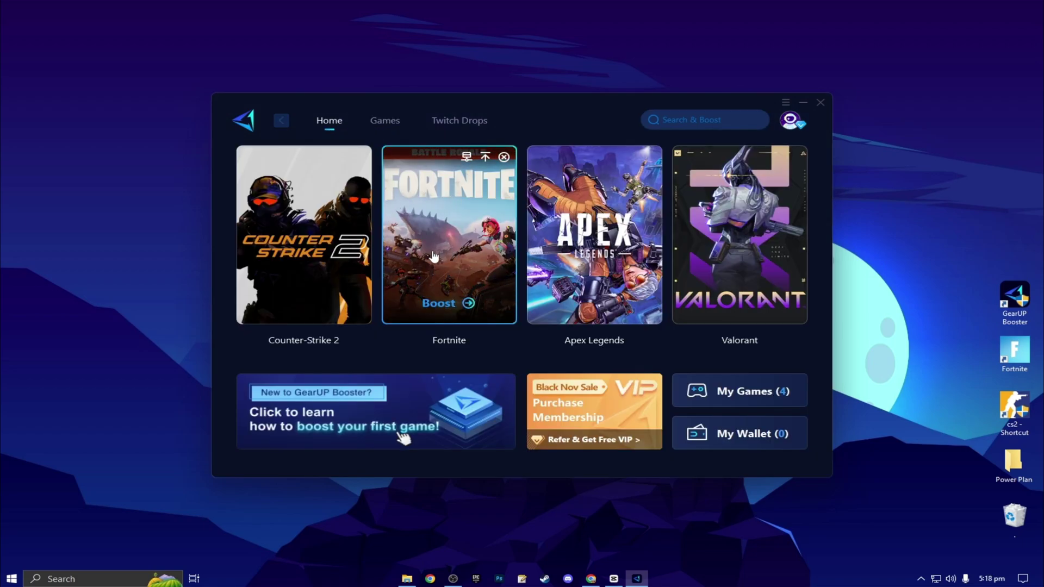
click(460, 307)
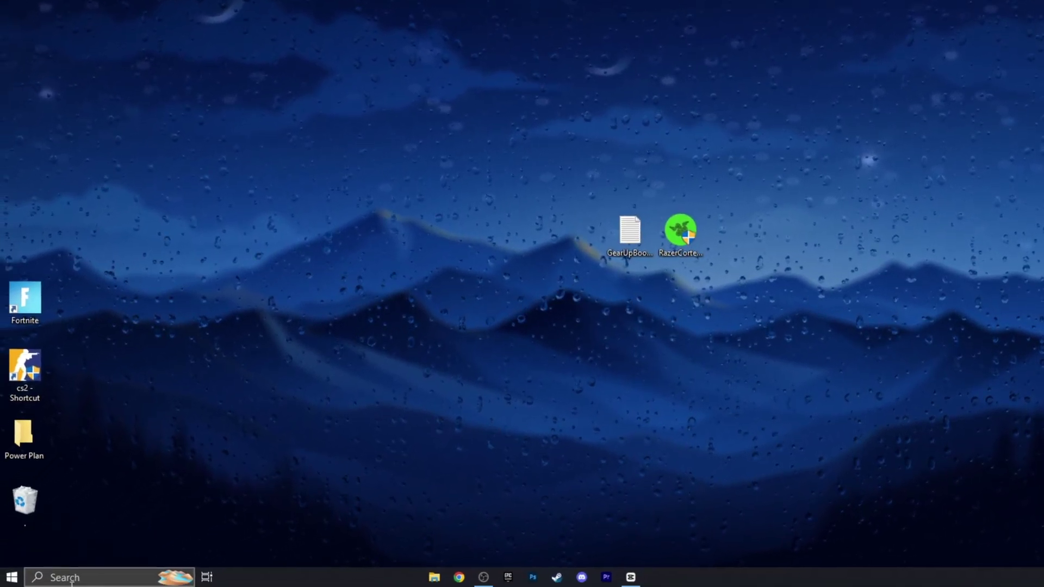
Reach the Graphics settings page through a 'game' search and the Game Mode settings.
click(109, 576)
text(ga)
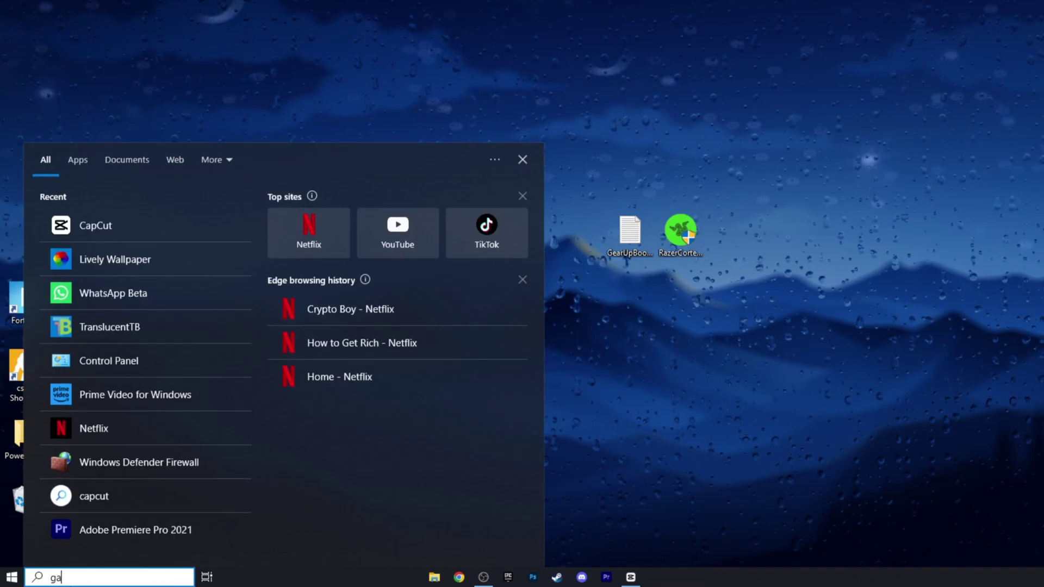
text(me)
click(100, 215)
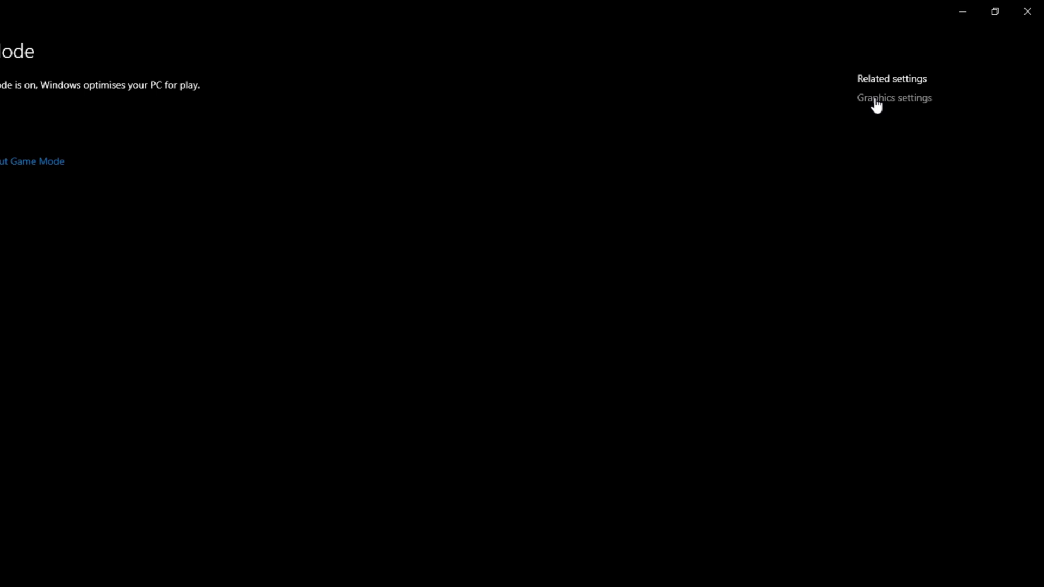
click(876, 104)
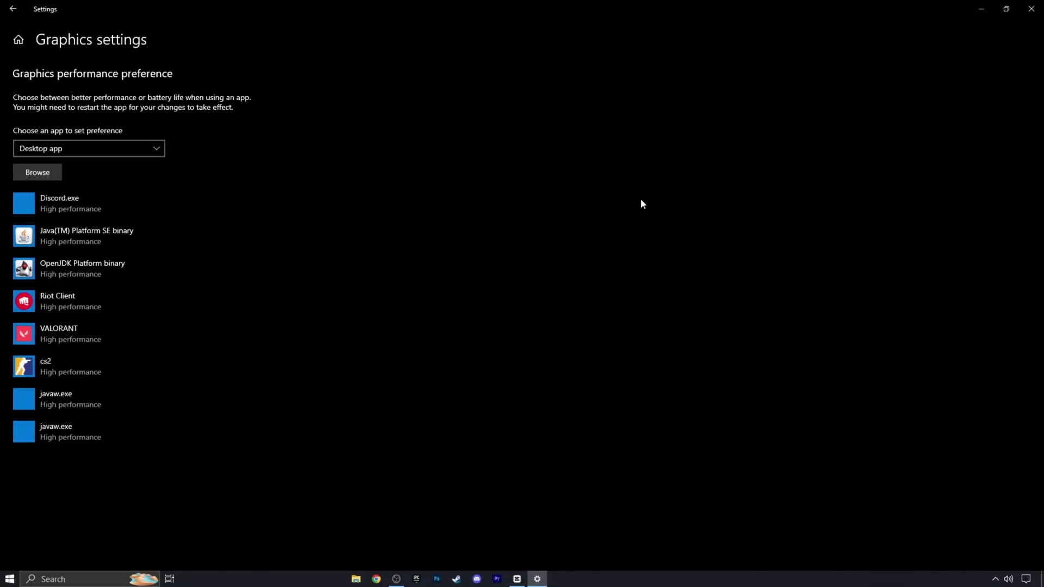
Add FortniteClient-Win64-Shipping from D:\Fortnite\Fortnite\FortniteGame\Binaries\Win64 and set it to High performance.
click(33, 180)
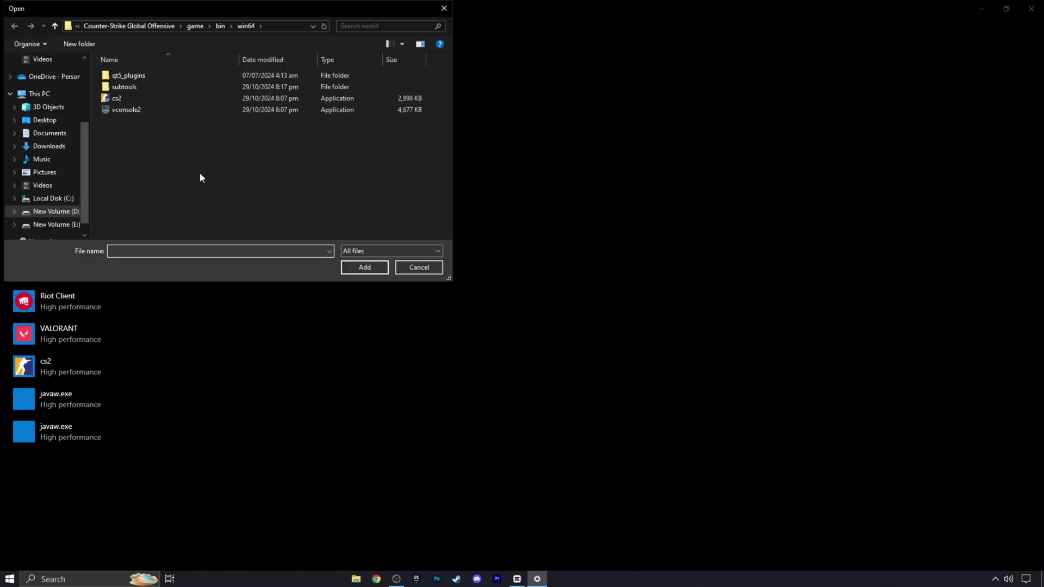
scroll(83, 194, down, 1)
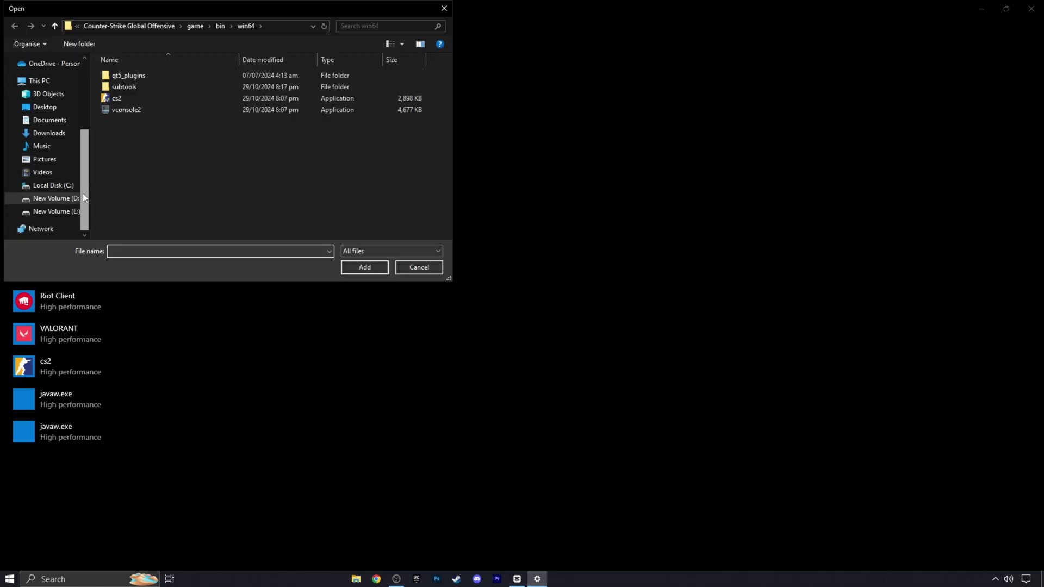
click(54, 198)
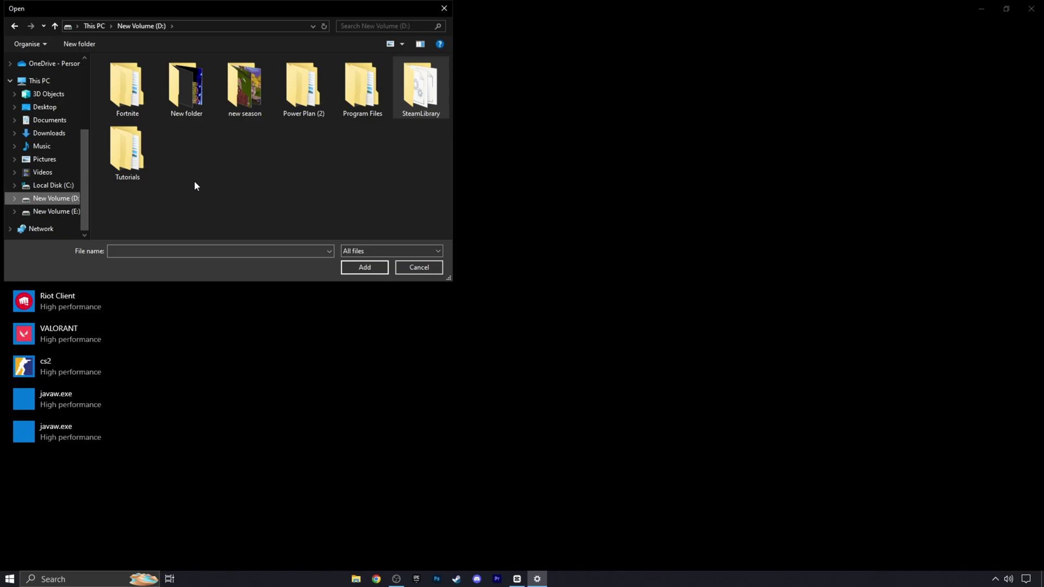
double_click(129, 88)
double_click(143, 79)
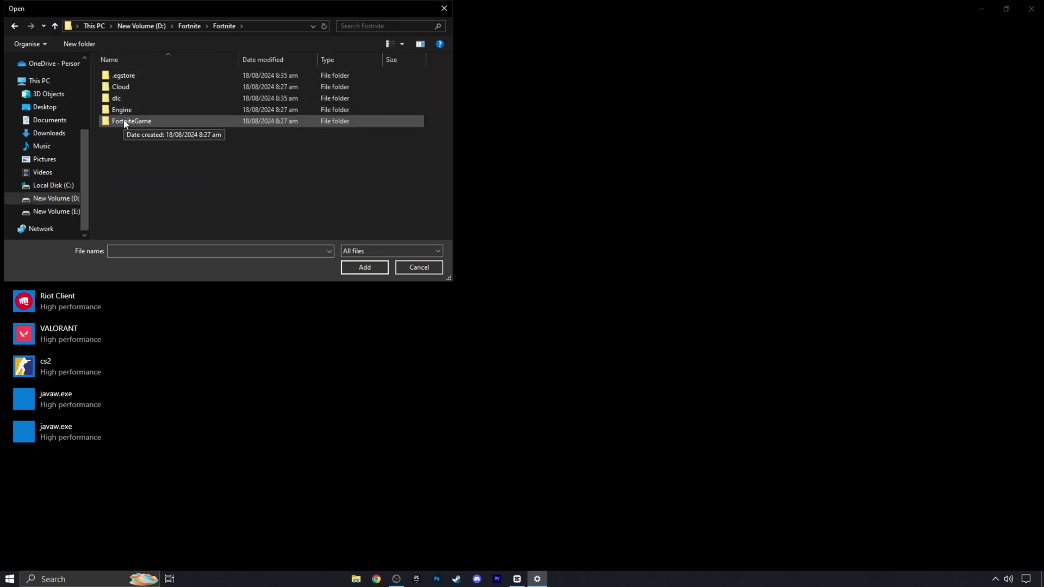
double_click(124, 122)
double_click(135, 76)
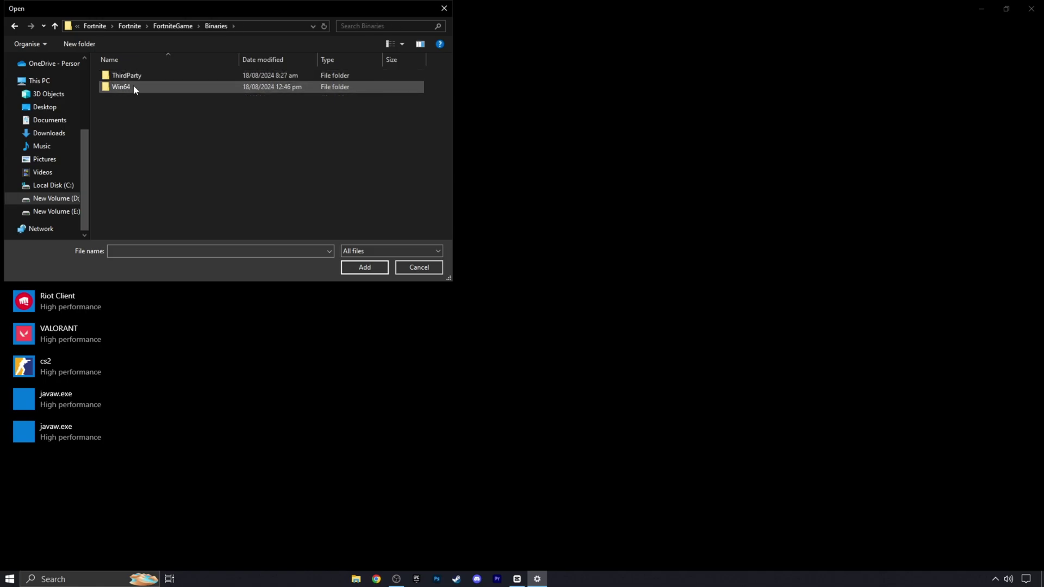
double_click(134, 88)
click(155, 112)
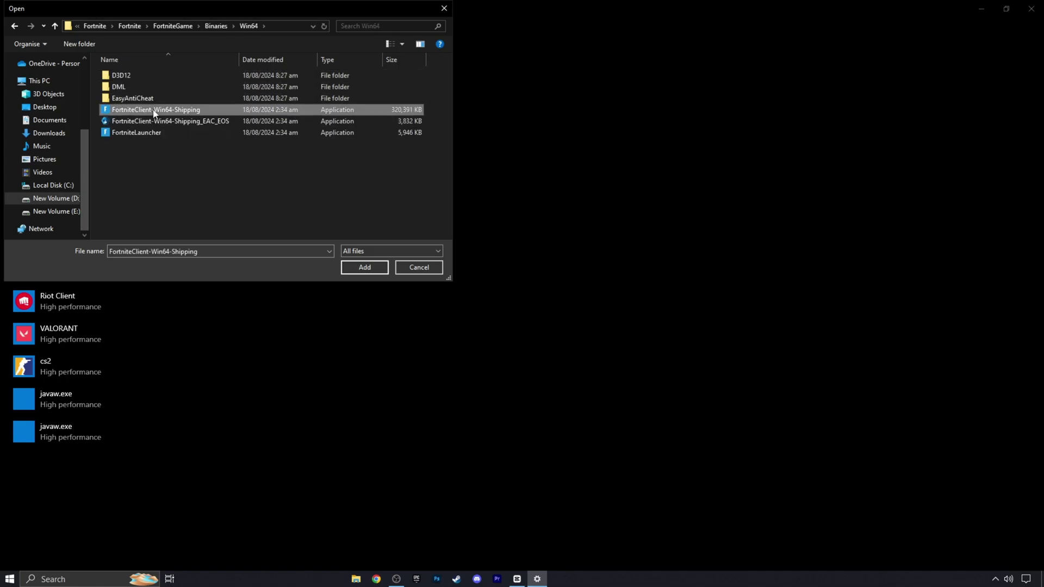
click(354, 272)
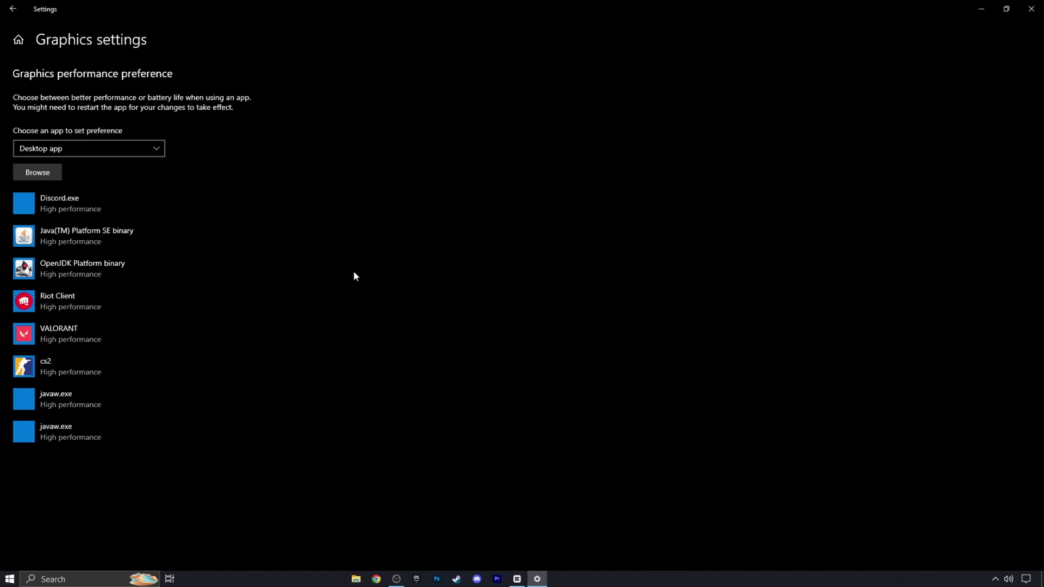
click(177, 293)
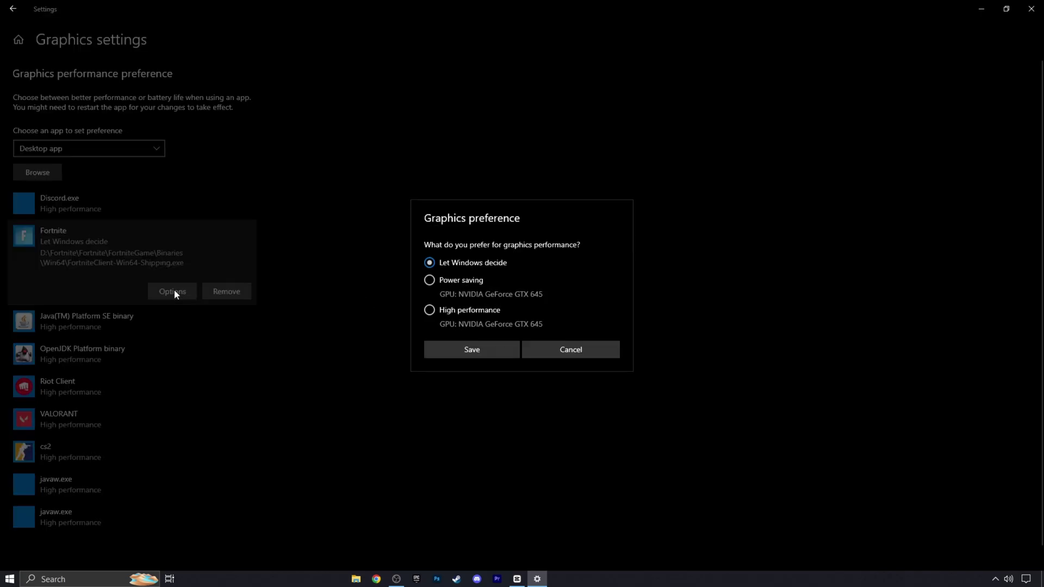
click(459, 347)
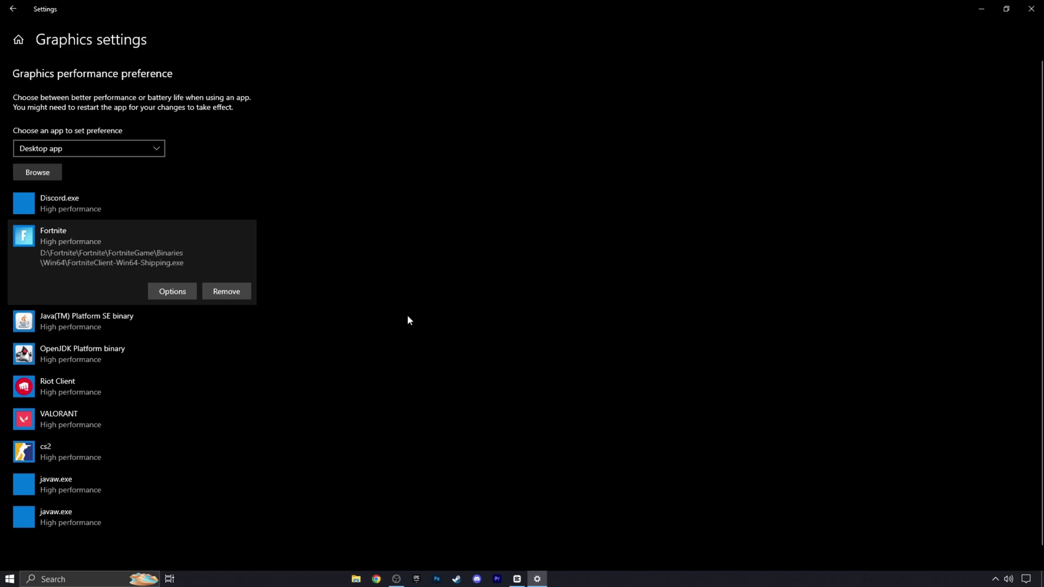
Add FortniteLauncher to the graphics list and set it to High performance.
click(38, 172)
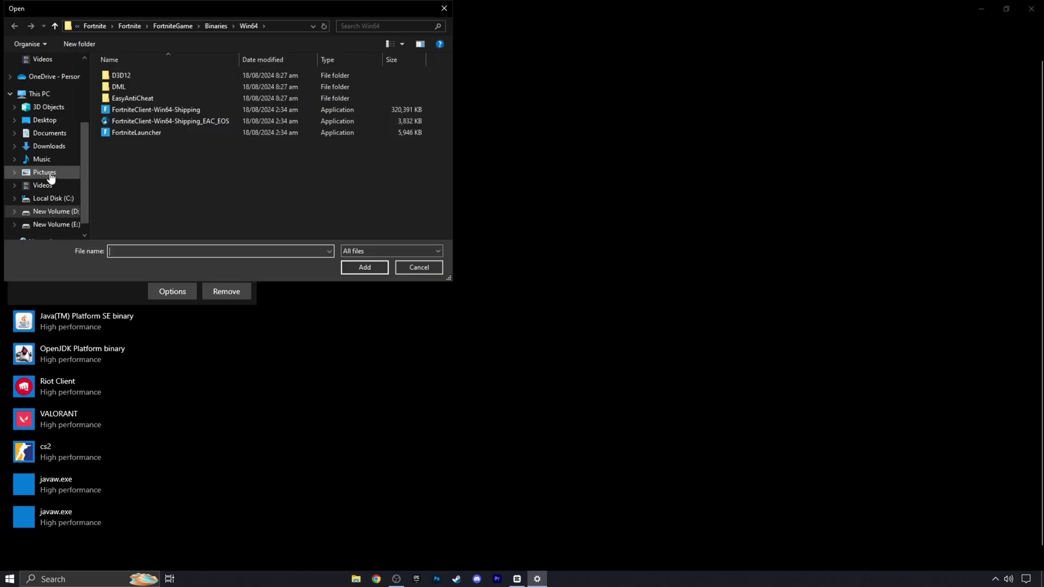
click(149, 134)
click(365, 267)
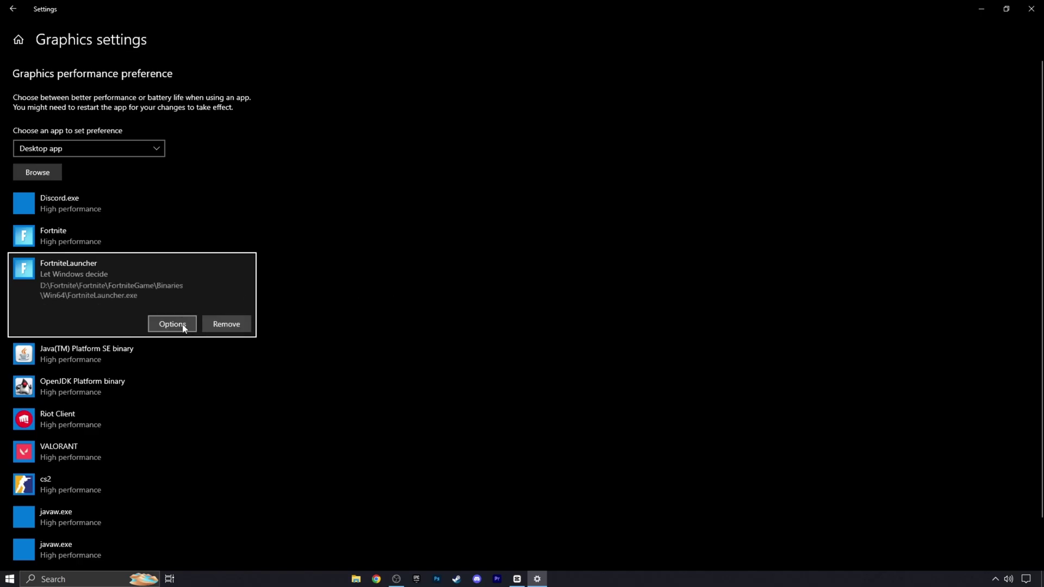
click(172, 325)
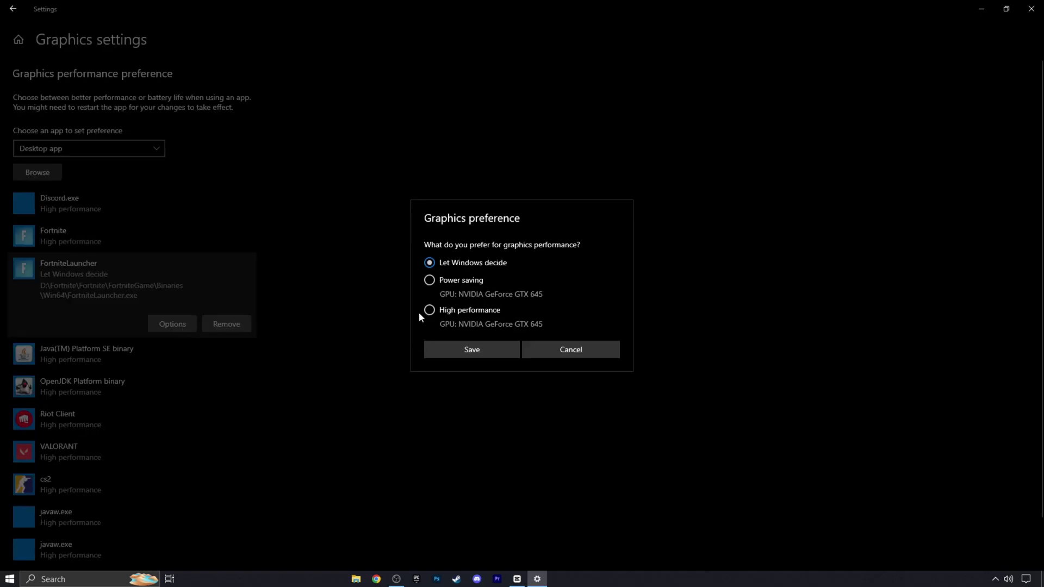
click(444, 351)
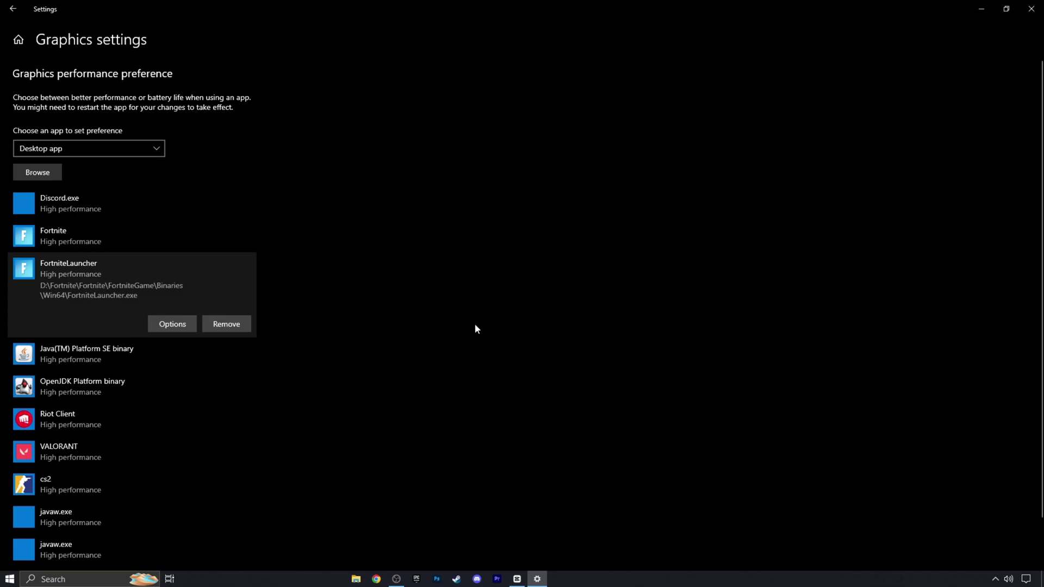
Close Settings, run memreduct as administrator and clean system memory down to 18% usage.
key(alt+F4)
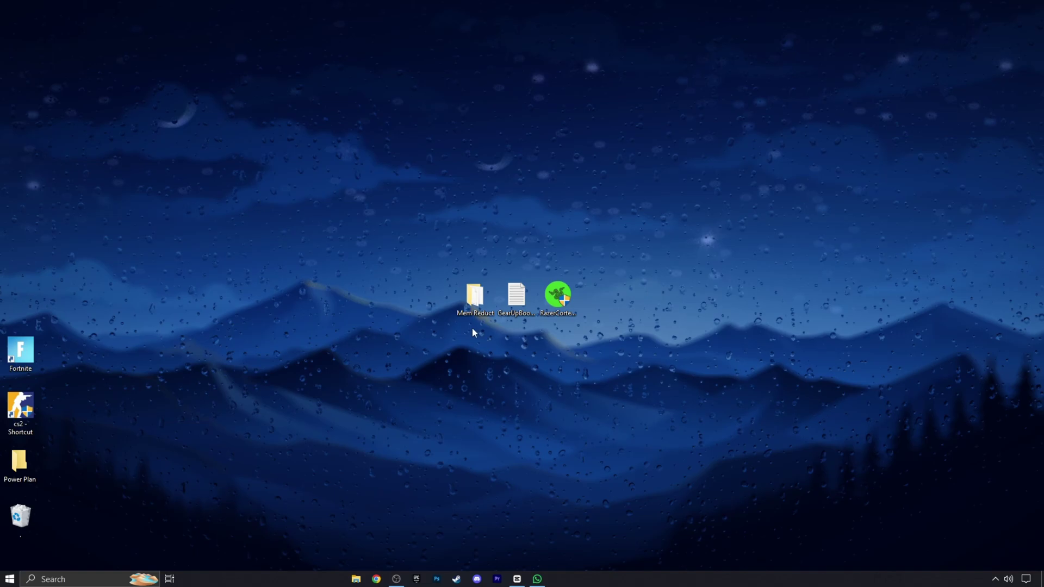
double_click(477, 299)
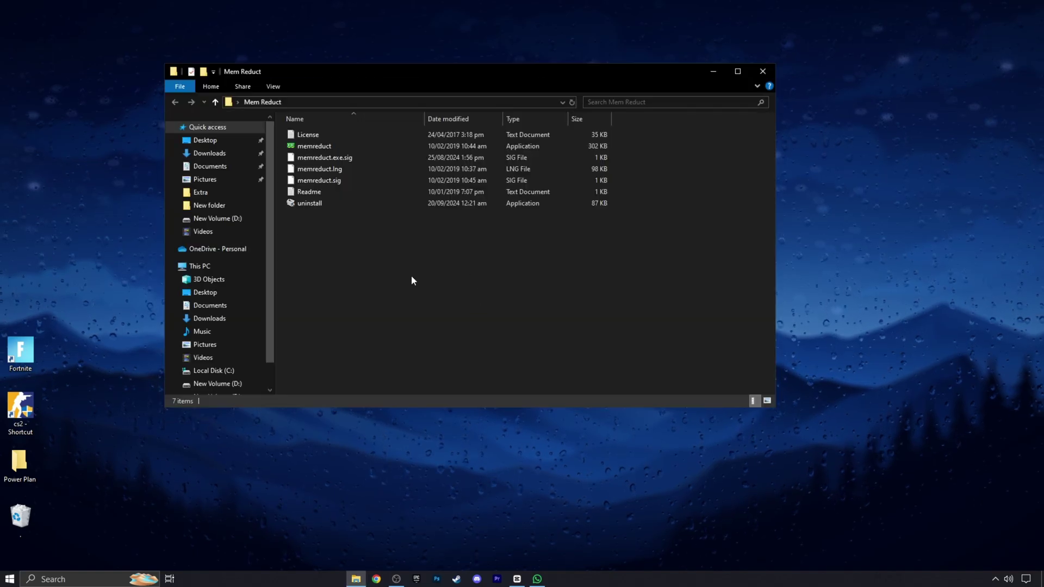
right_click(315, 151)
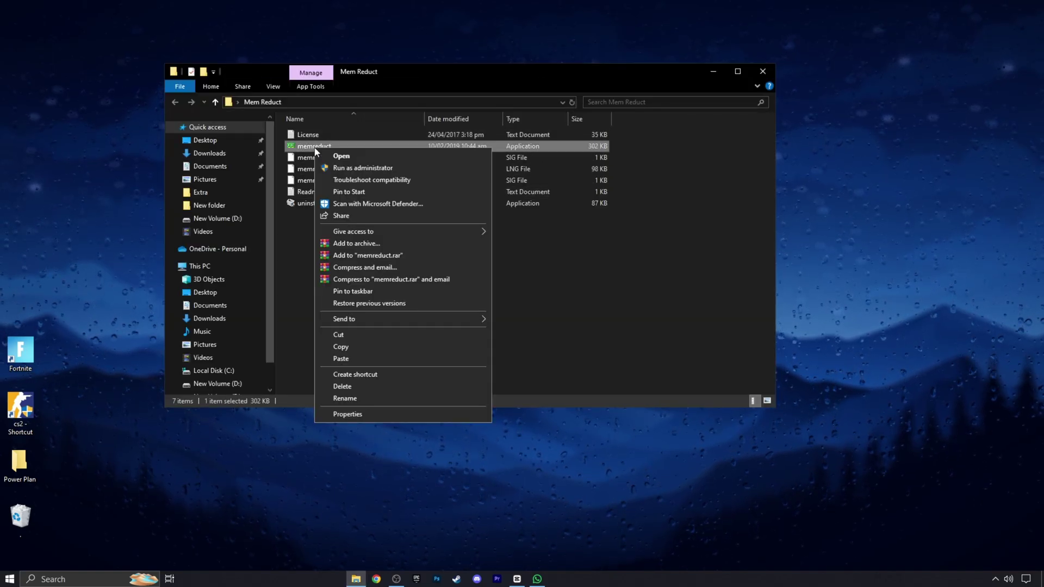
click(347, 168)
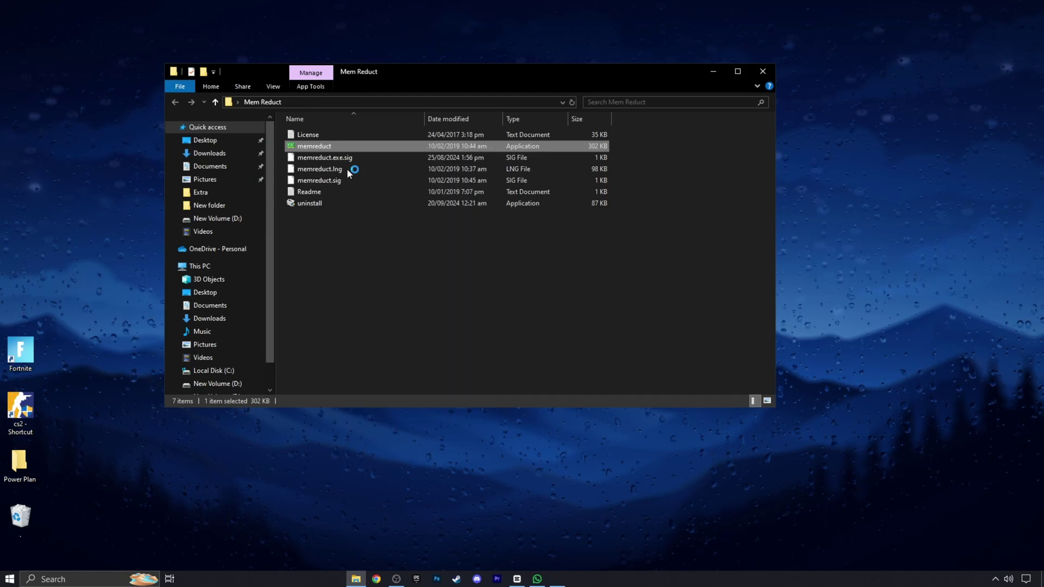
click(409, 332)
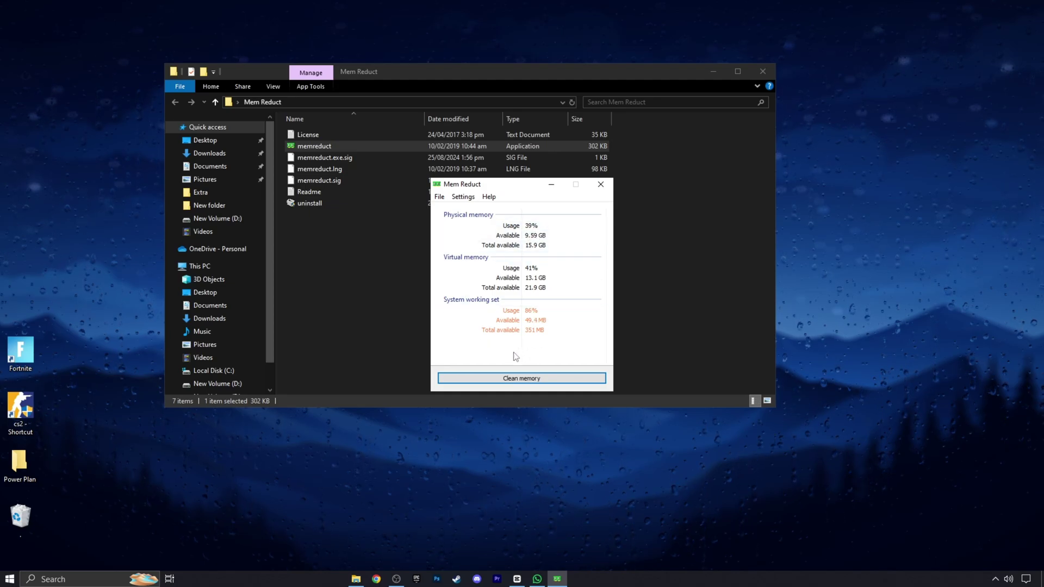
click(517, 379)
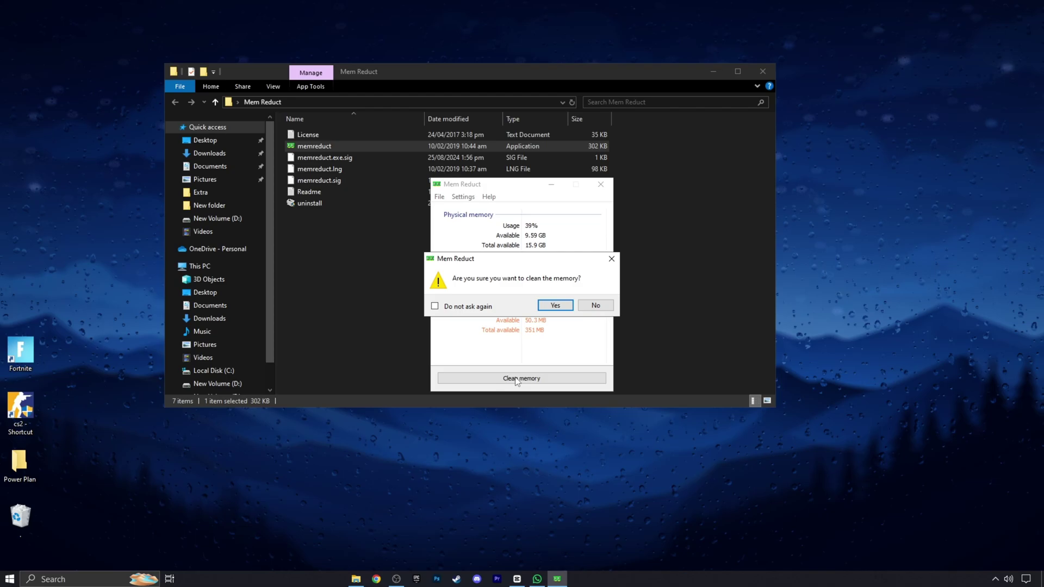
click(555, 305)
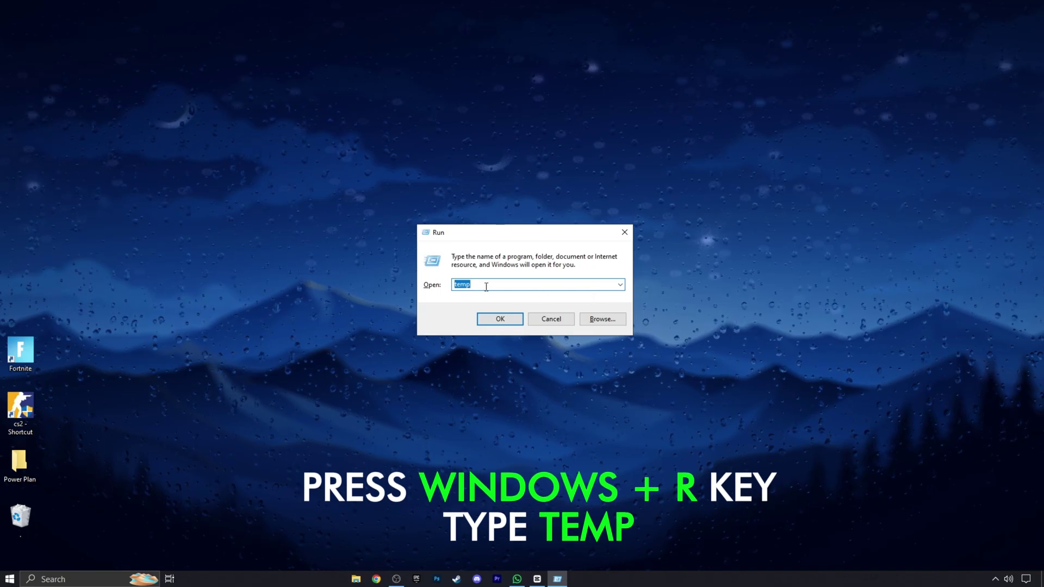
Select all 19 files in the Windows Temp folder and delete them.
click(500, 320)
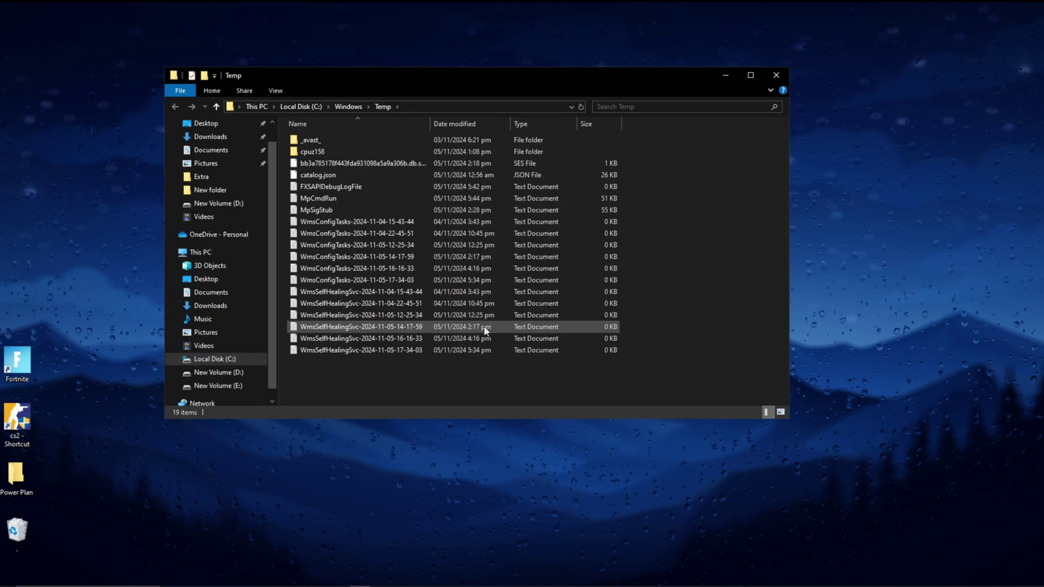
drag(378, 379, 455, 145)
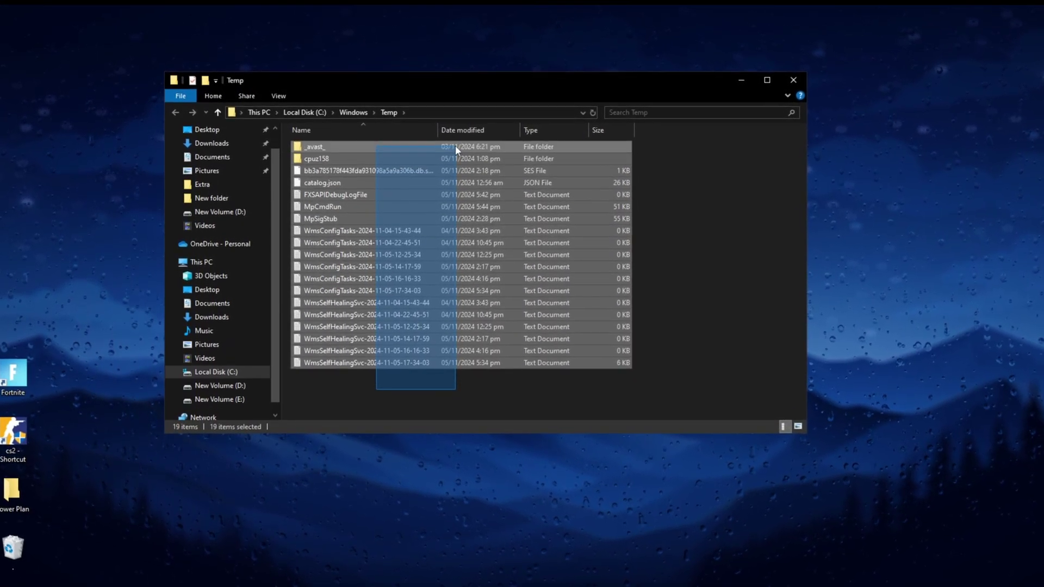
right_click(379, 256)
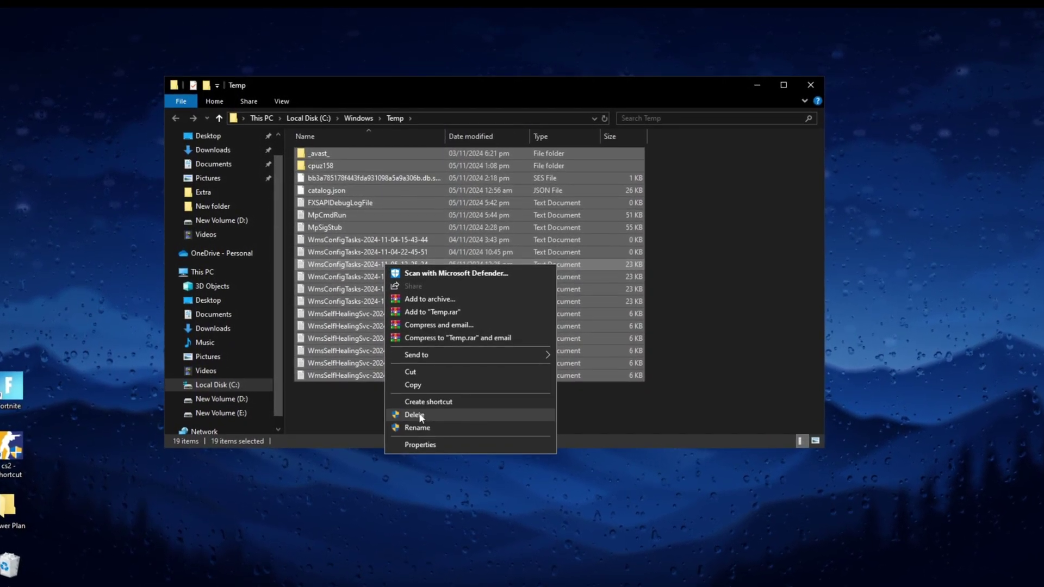
click(419, 414)
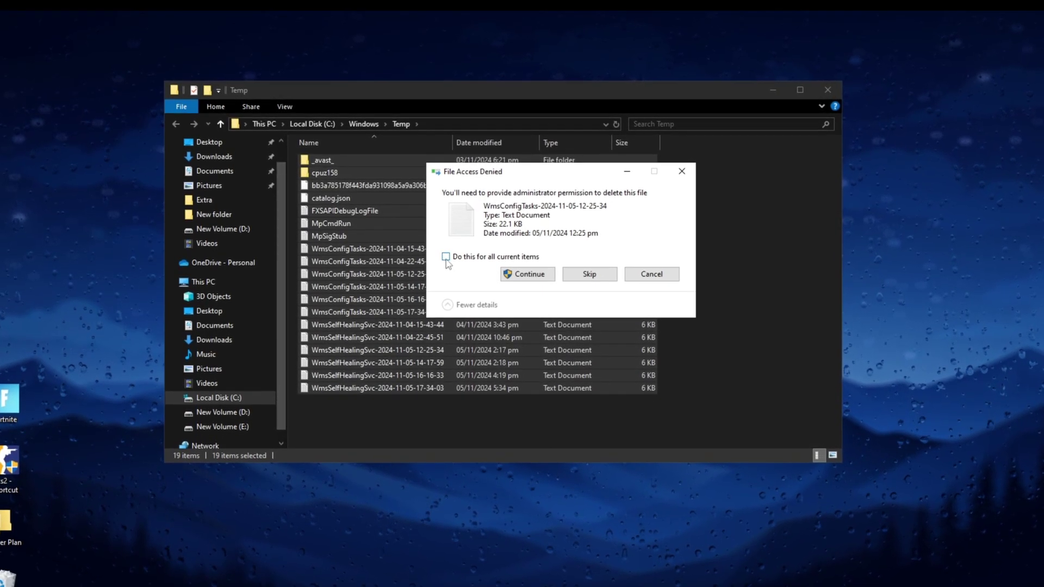
Continue with administrator permission for all items and skip every file in use.
click(445, 256)
click(528, 274)
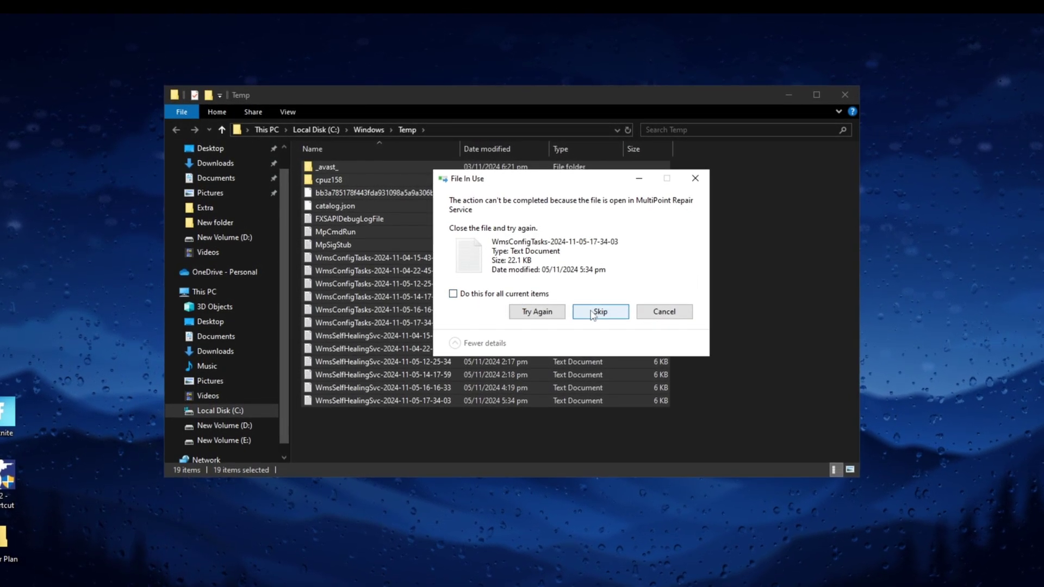
click(592, 315)
click(453, 293)
click(598, 314)
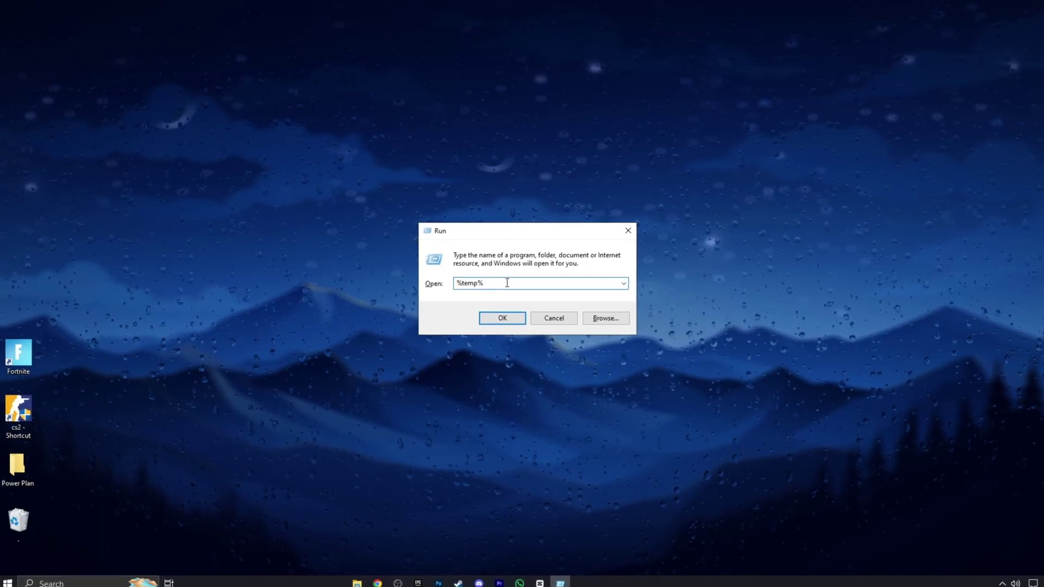
Open %temp% and recycle every item in the user's Temp folder.
text(%temp%)
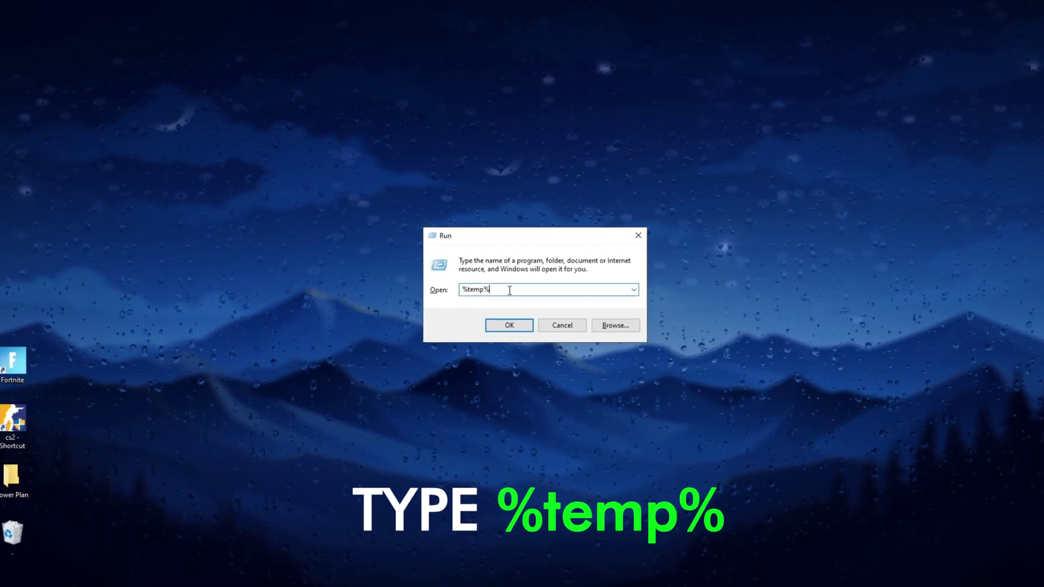
click(513, 328)
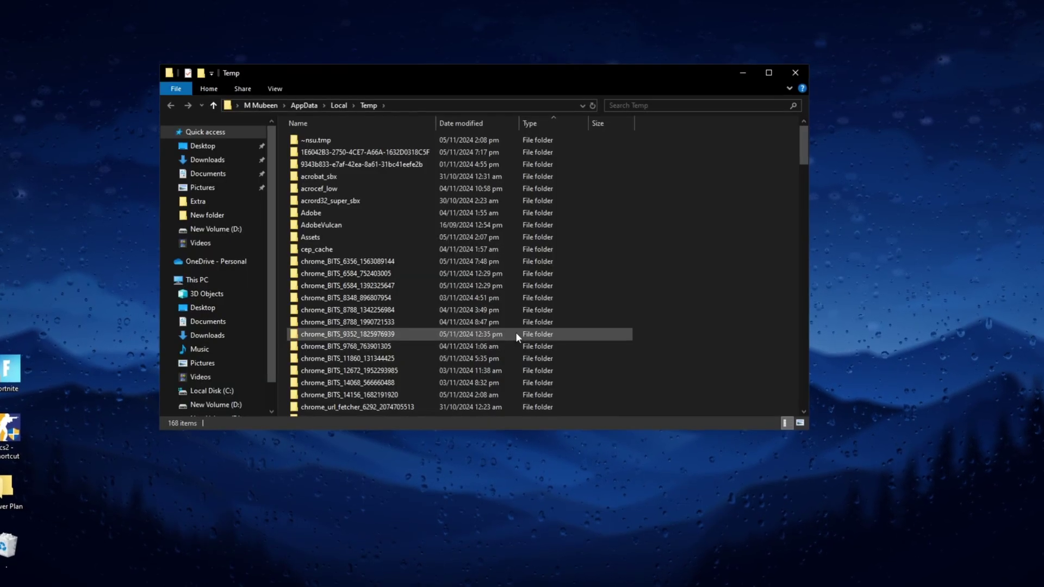
key(ctrl+a)
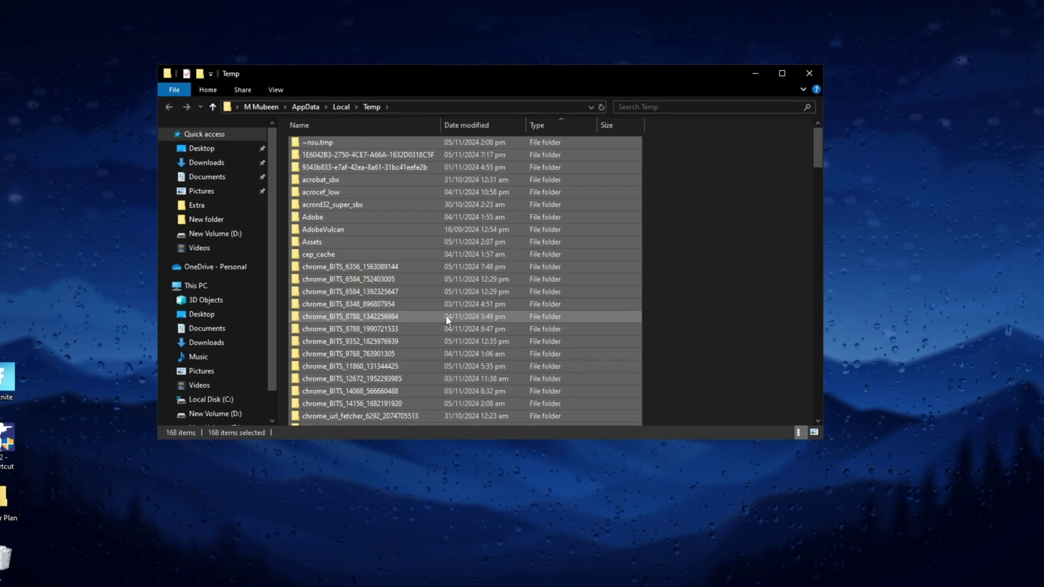
right_click(446, 315)
click(479, 494)
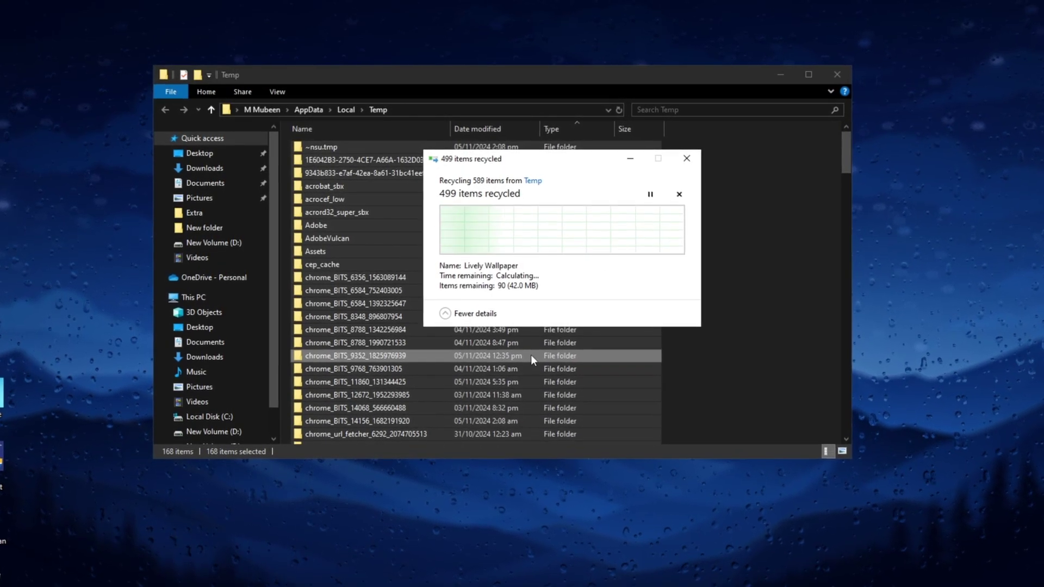
Retry the in-use items for all, then skip folders needing administrator permission.
click(446, 277)
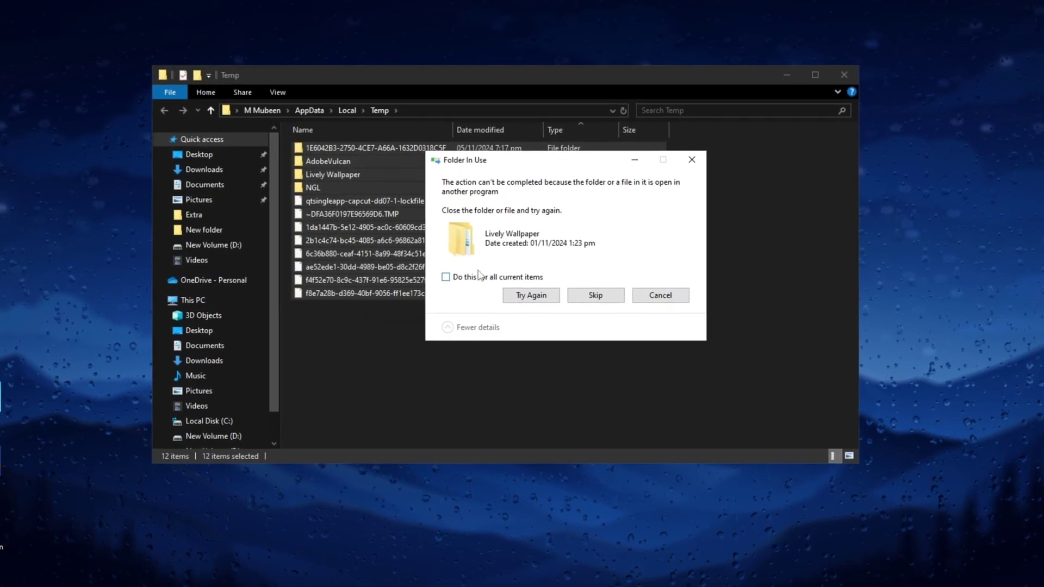
click(551, 300)
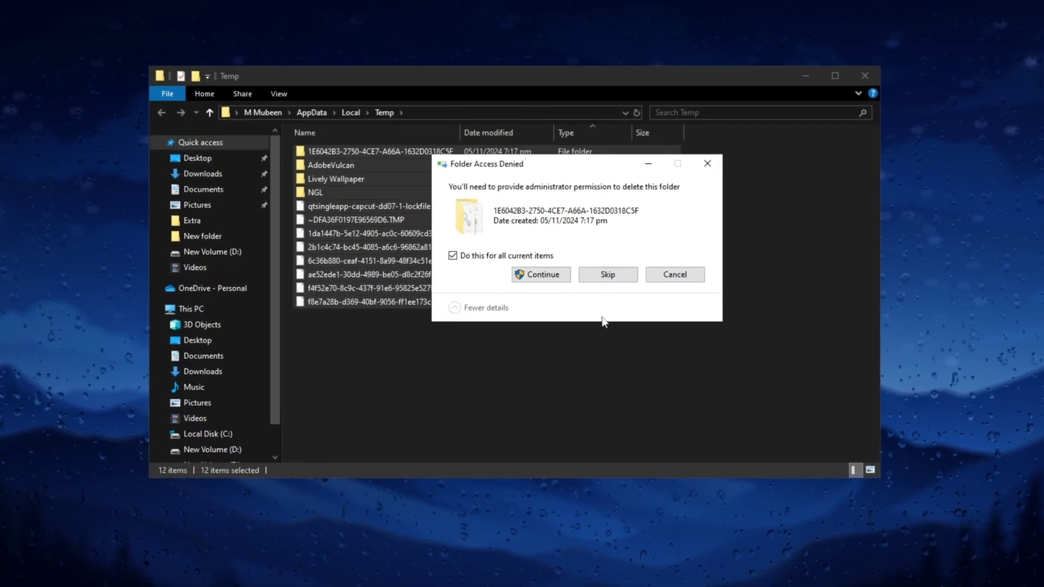
click(614, 276)
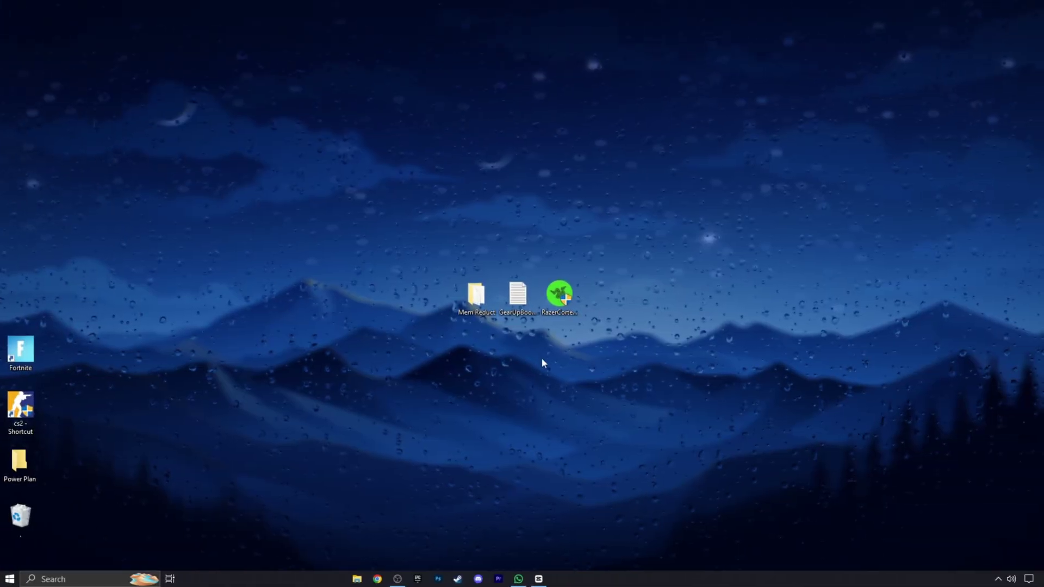
Open Windows Defender Firewall's allowed-apps list and unlock it with Change settings.
click(88, 579)
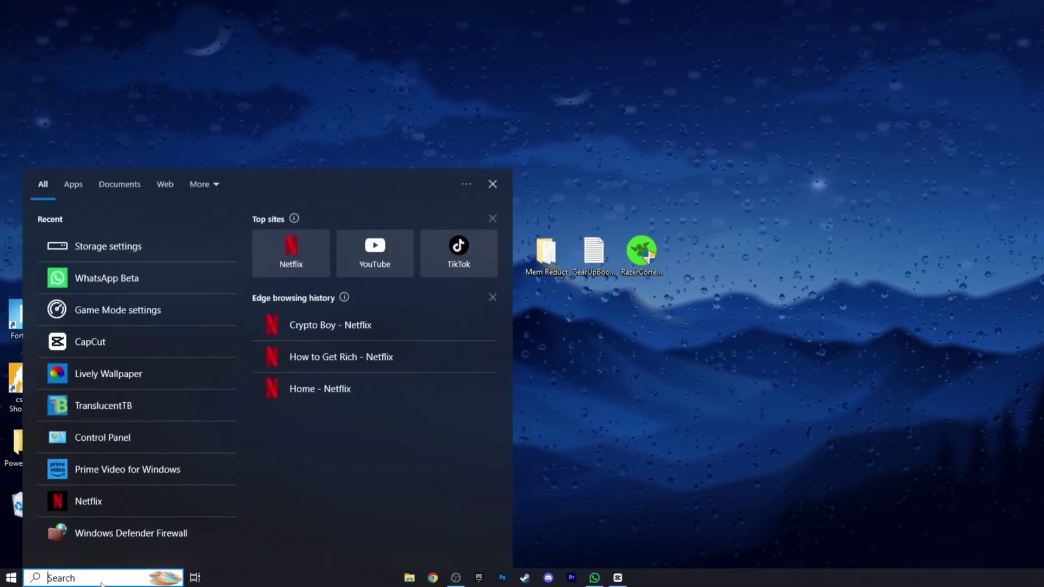
click(109, 534)
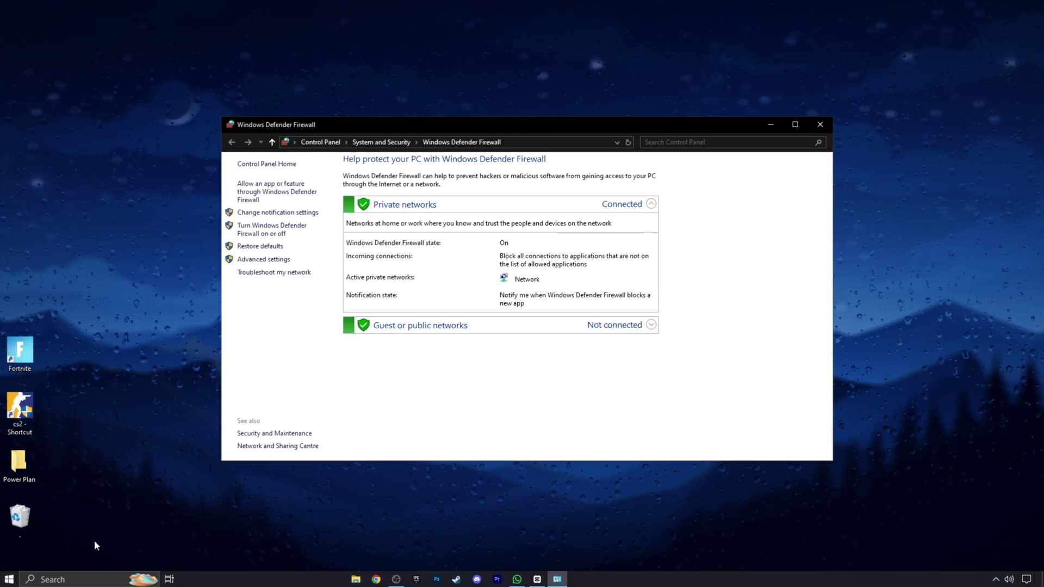
click(271, 193)
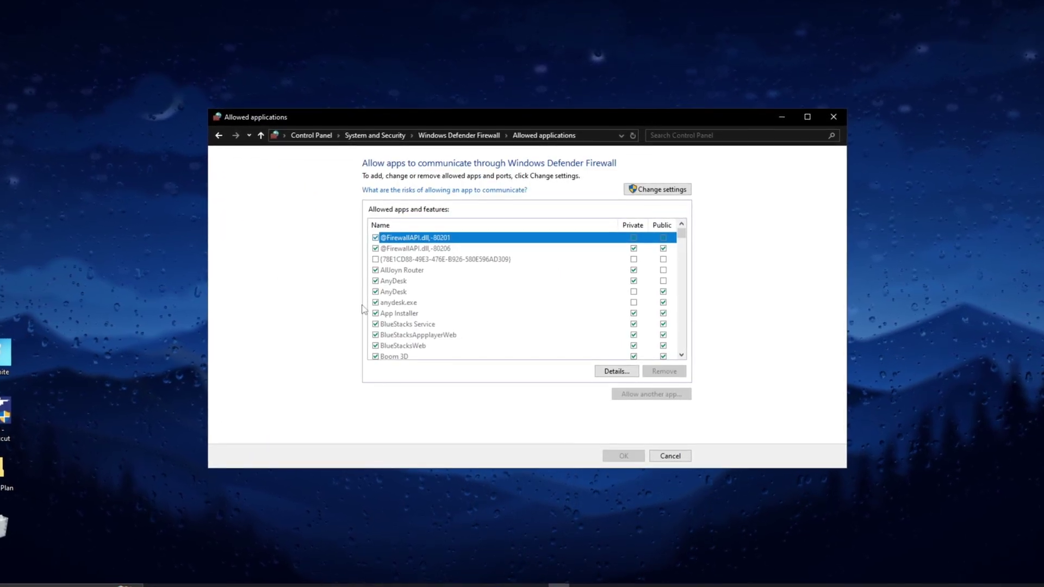
click(652, 188)
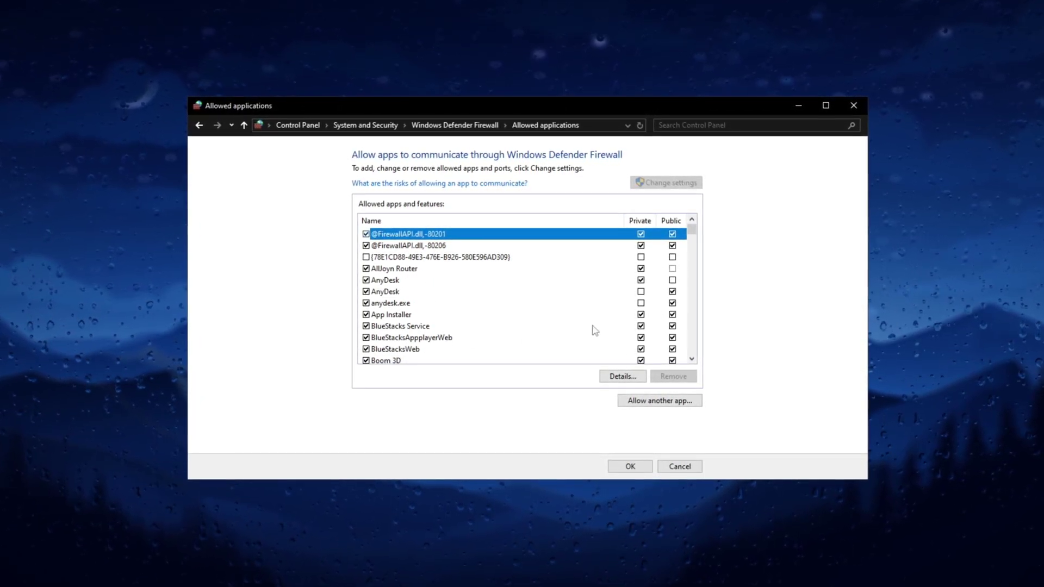
Cancel adding another app and scroll the list to find Fortnite and FortniteLauncher allowed.
click(655, 403)
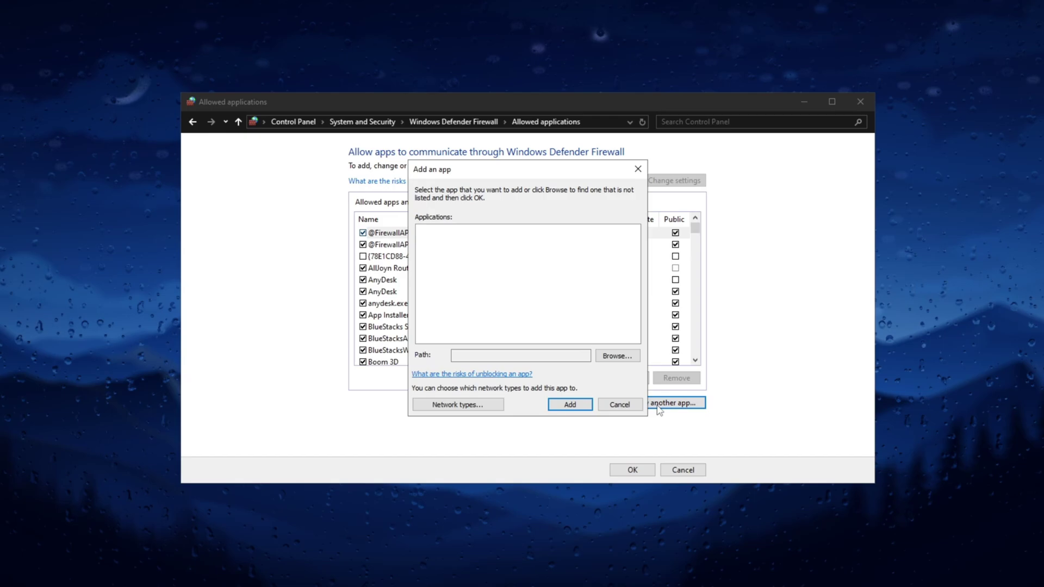
click(614, 356)
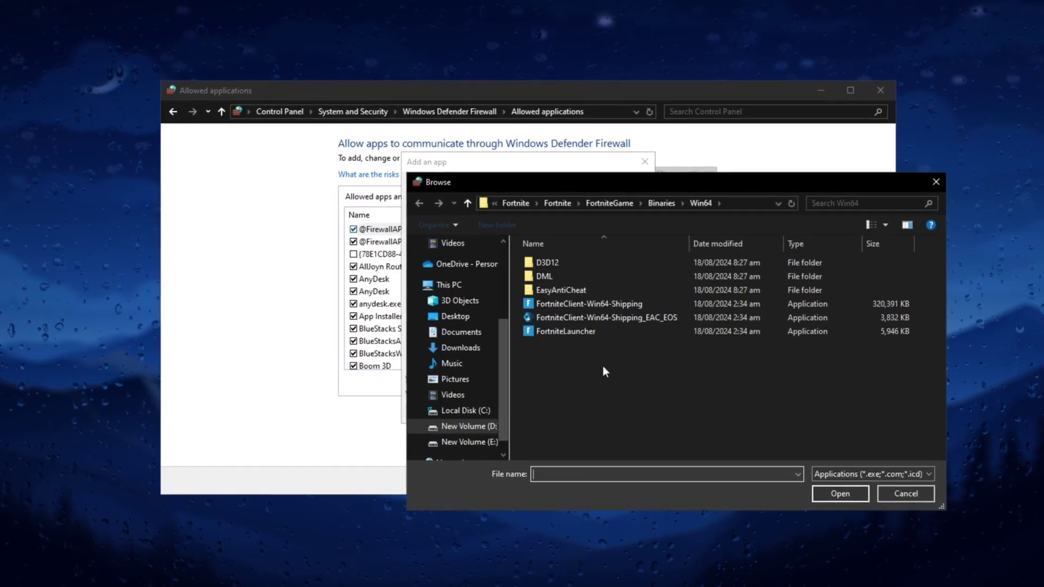
click(905, 495)
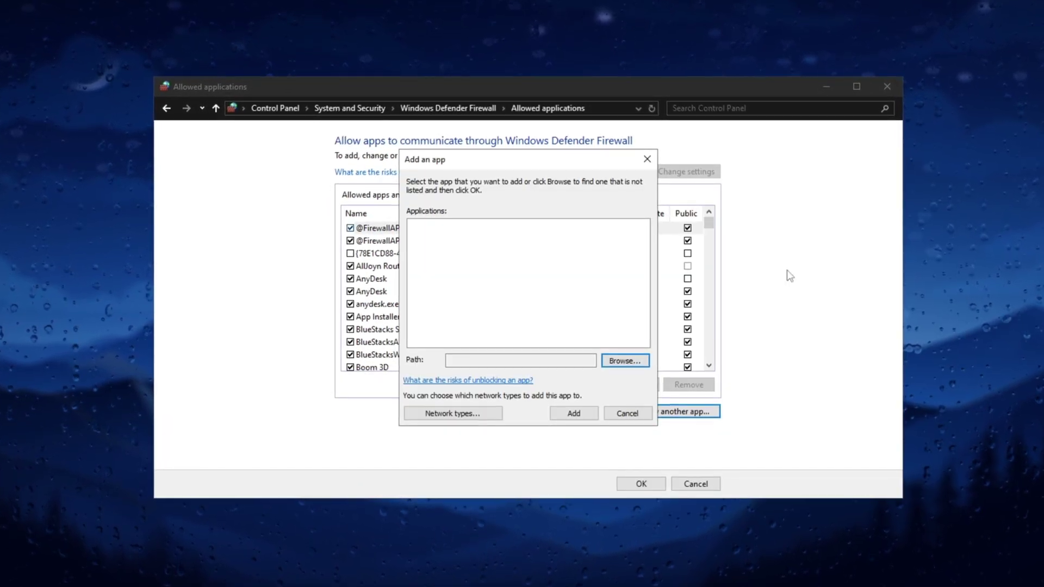
click(628, 415)
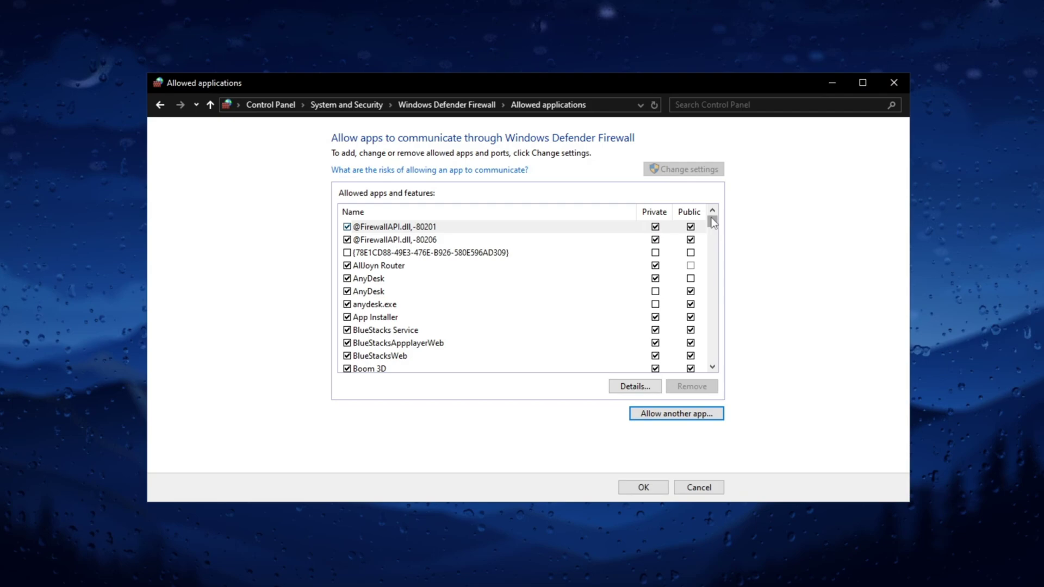
drag(712, 222, 716, 257)
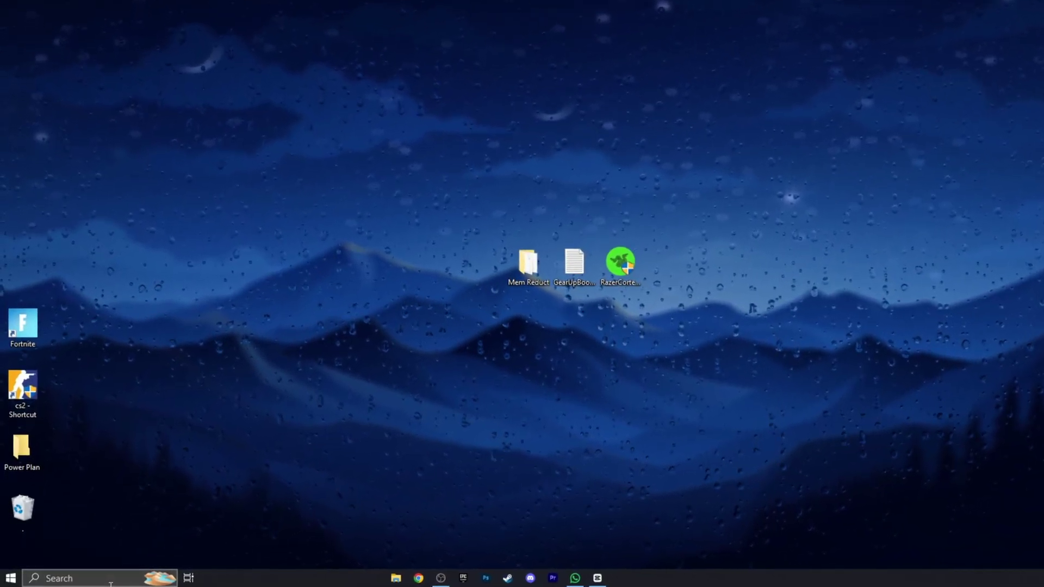
Search 'game m' for Game Mode settings, check the Captures and Game Bar pages, then return.
click(113, 577)
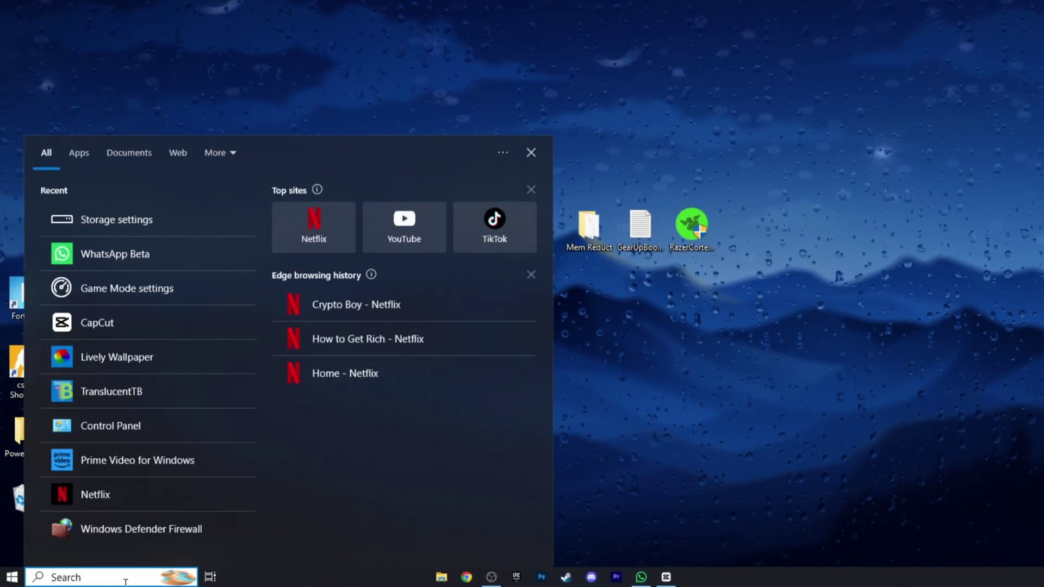
text(game mode)
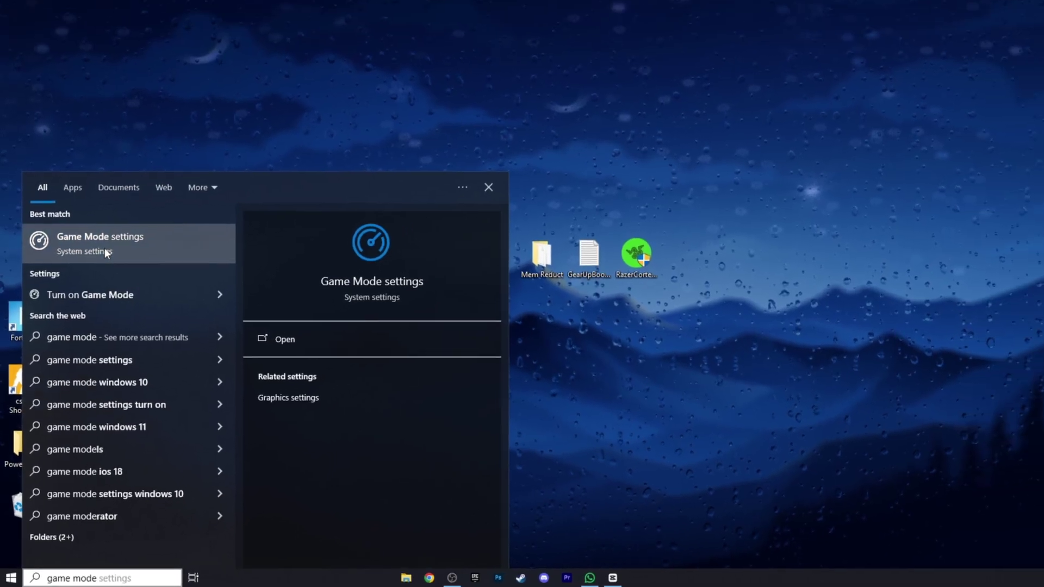
click(106, 215)
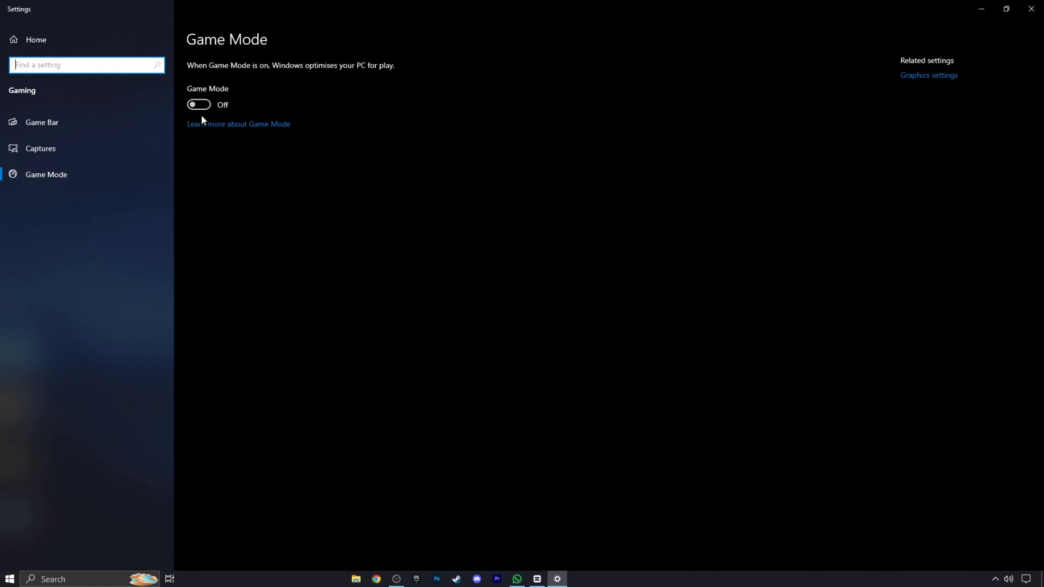
click(60, 149)
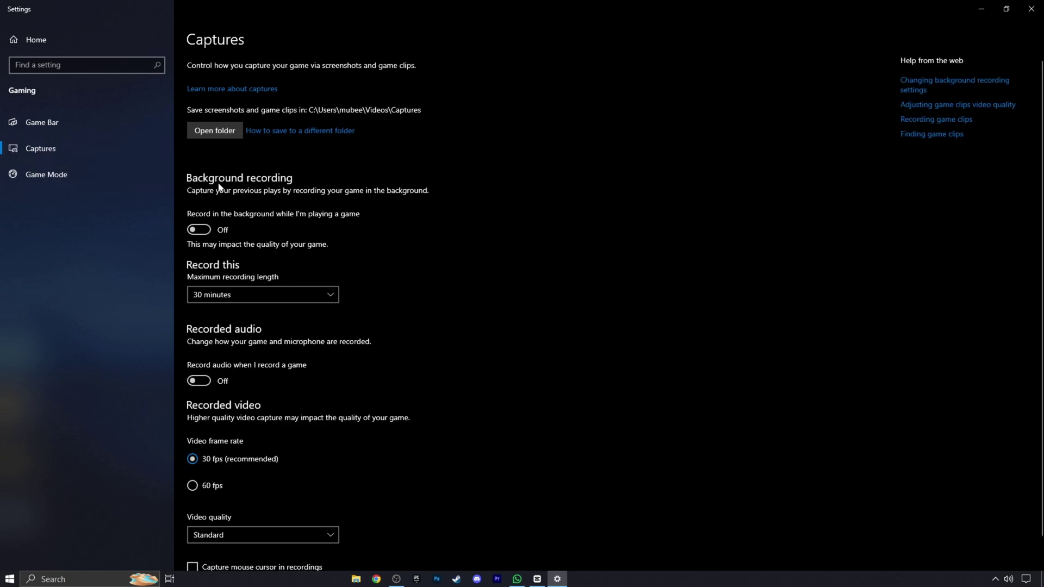
click(85, 123)
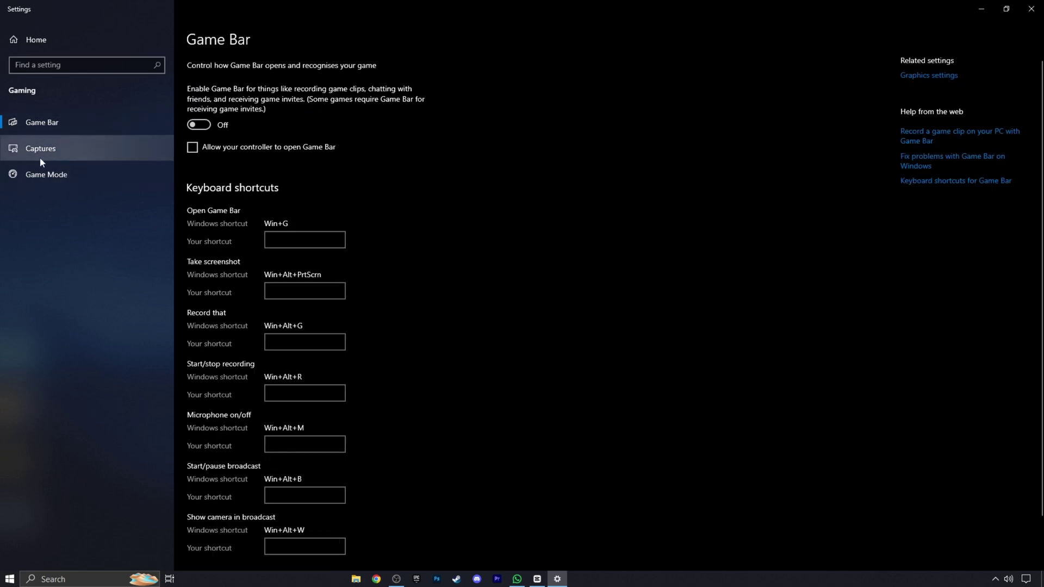
click(47, 173)
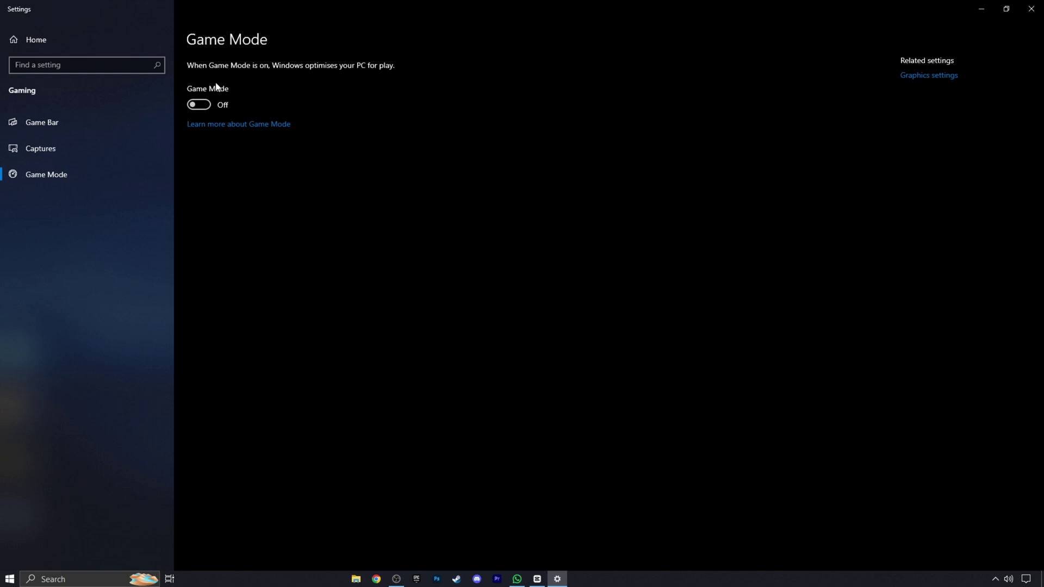